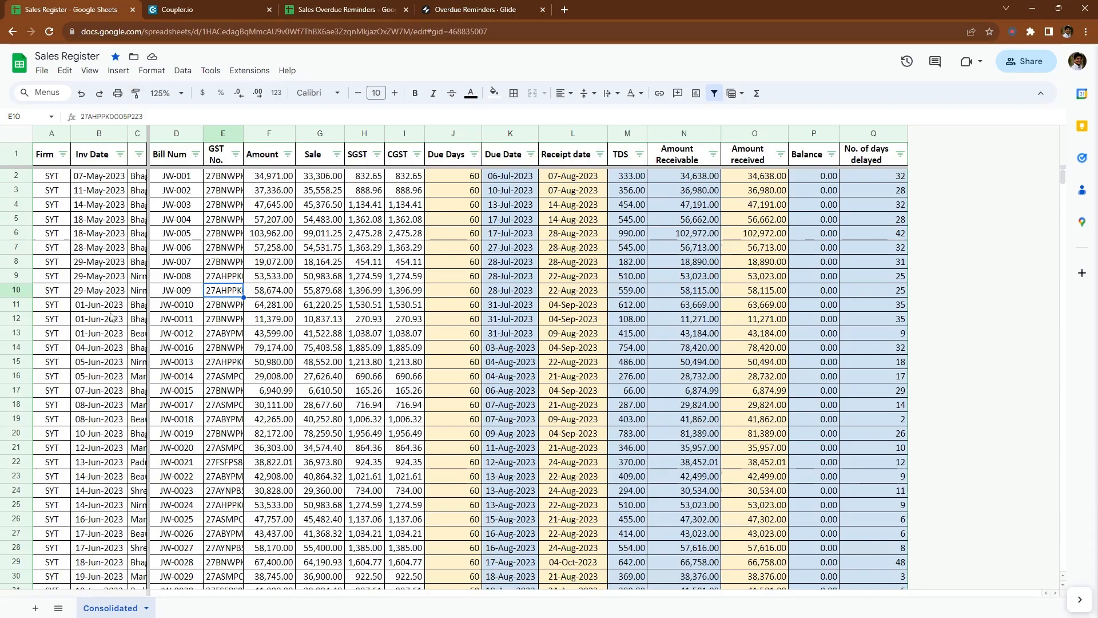
# Step: Look through the Sales Register's invoice rows from May to September 2023, including due dates, receipts, balances and days delayed
pyautogui.click(111, 228)
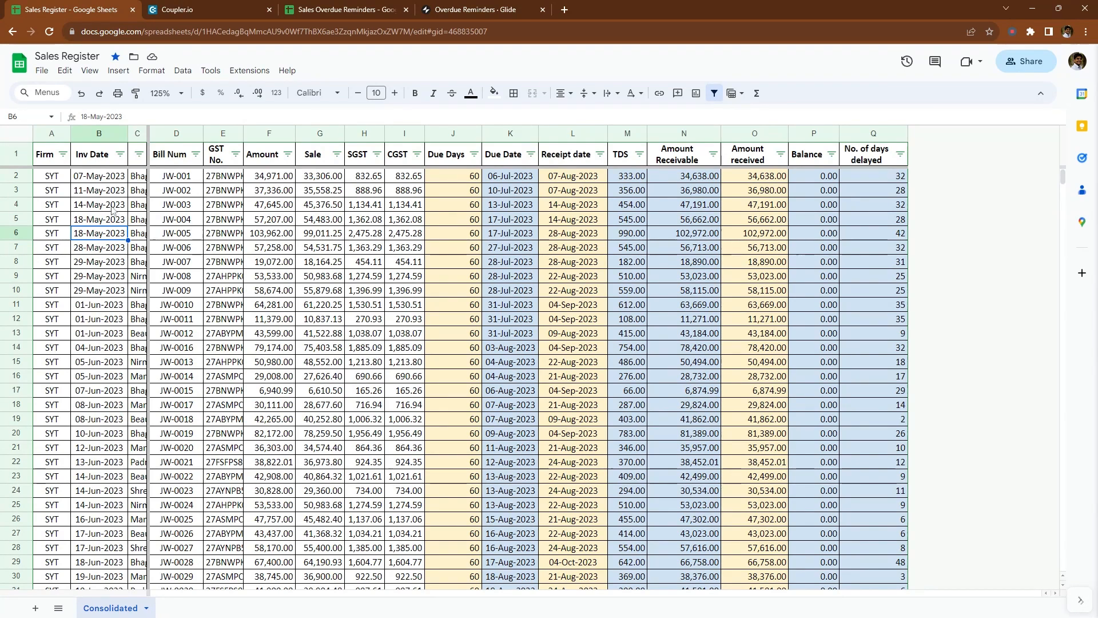
pyautogui.scroll(-20, 101, 207)
pyautogui.scroll(-20, 104, 208)
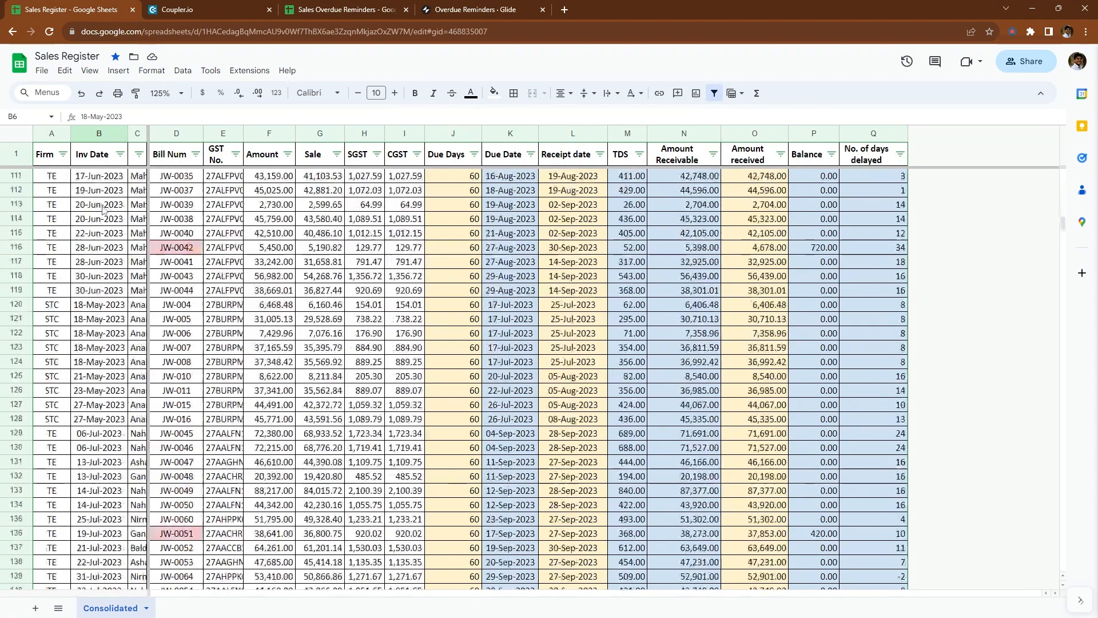
pyautogui.scroll(-15, 103, 203)
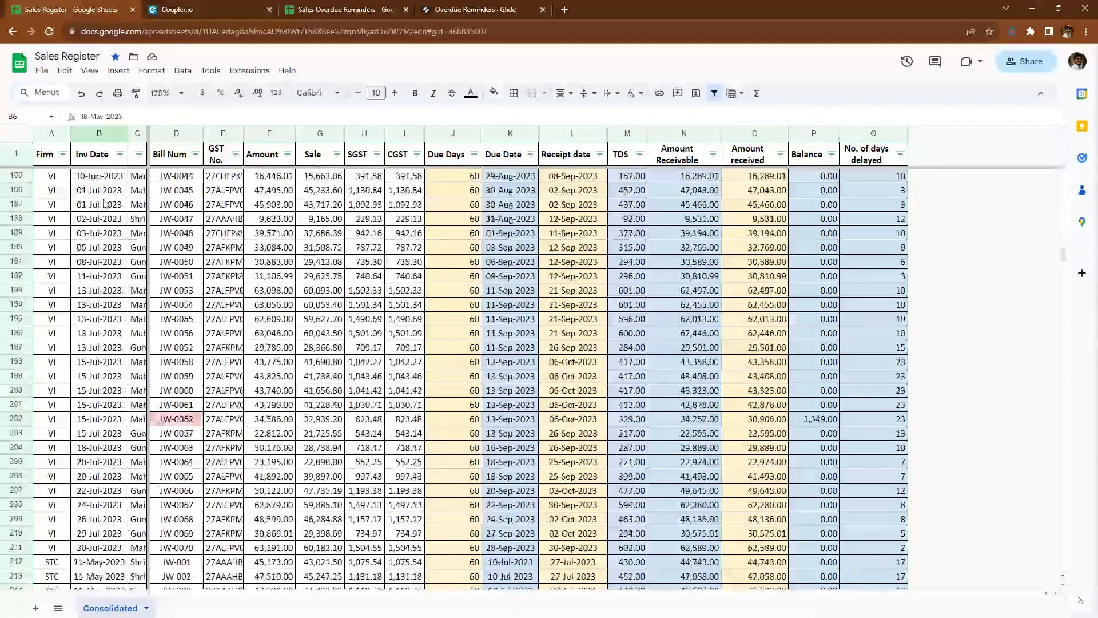
pyautogui.scroll(-20, 106, 204)
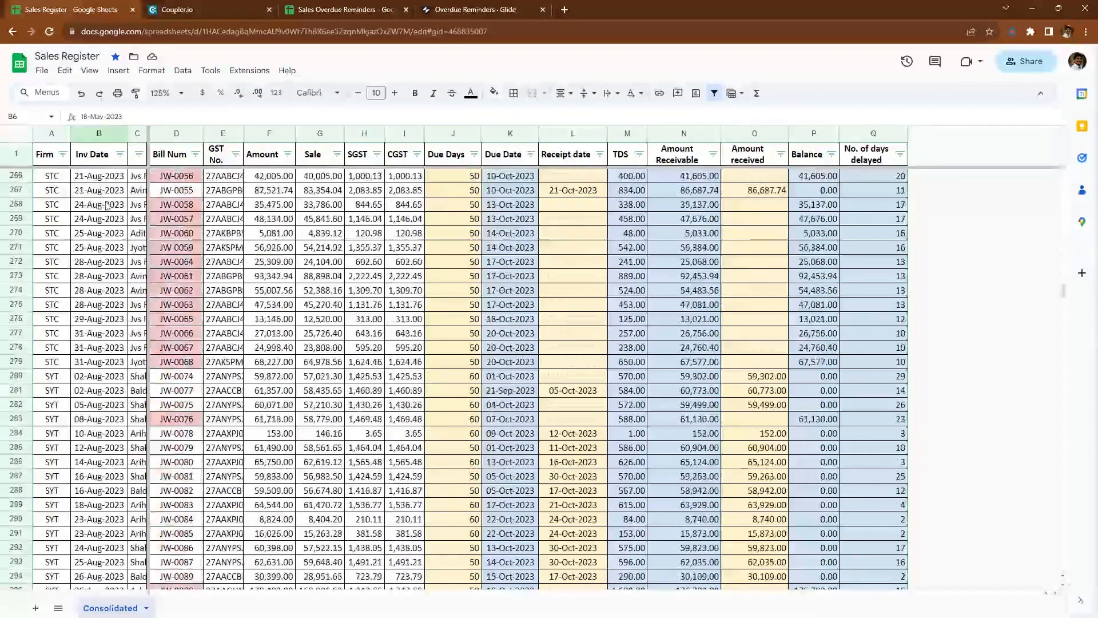
pyautogui.scroll(-15, 107, 206)
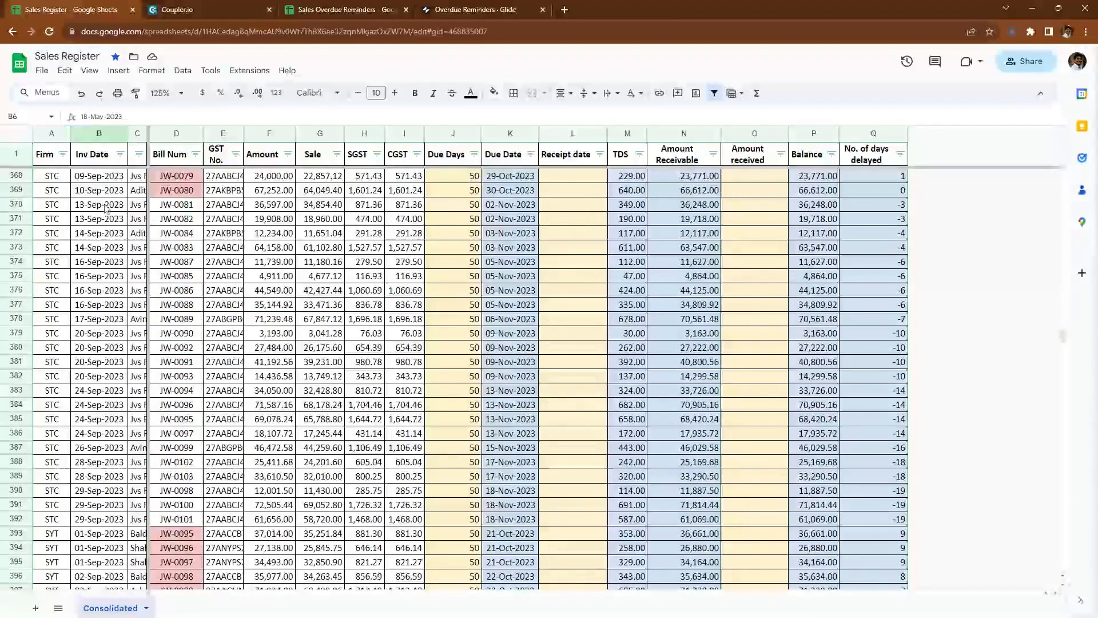
pyautogui.scroll(-6, 106, 204)
pyautogui.scroll(-7, 106, 204)
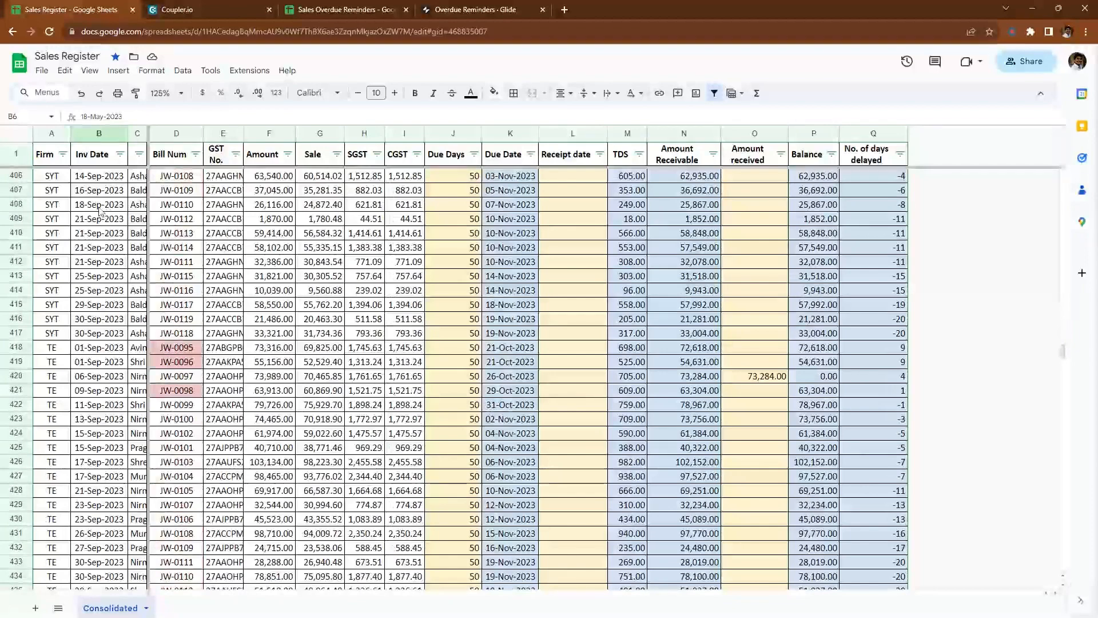
# Step: Inspect the red-highlighted bill numbers among firm TE's September 2023 invoices, and look back over the earlier invoices
pyautogui.click(179, 349)
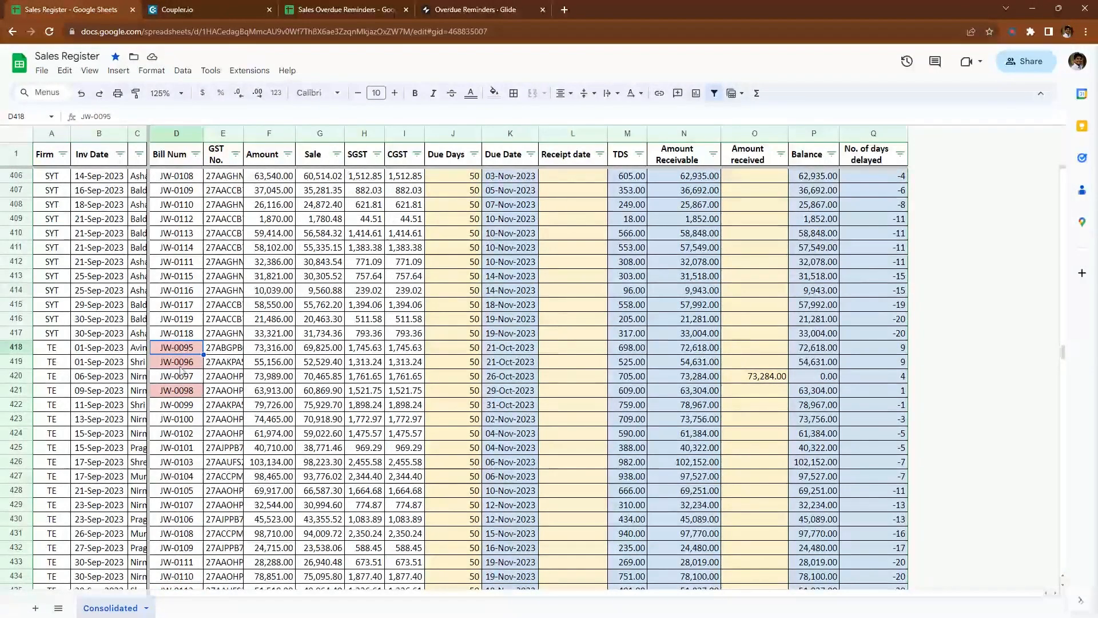
pyautogui.click(182, 362)
pyautogui.moveTo(185, 392); pyautogui.dragTo(186, 400)
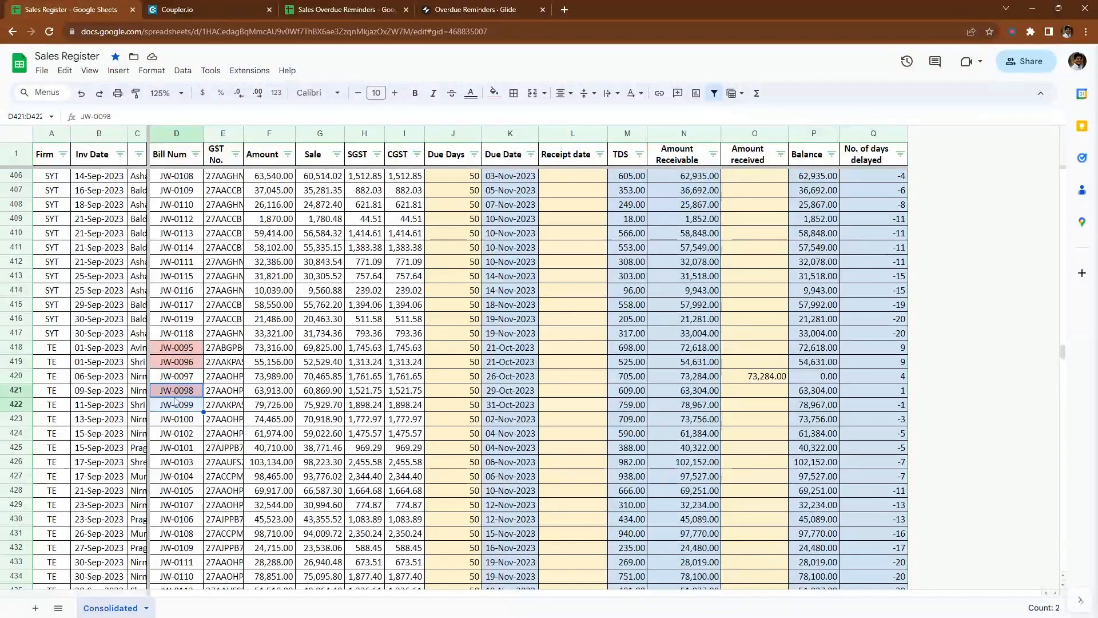
pyautogui.click(185, 394)
pyautogui.click(114, 380)
pyautogui.scroll(20, 114, 382)
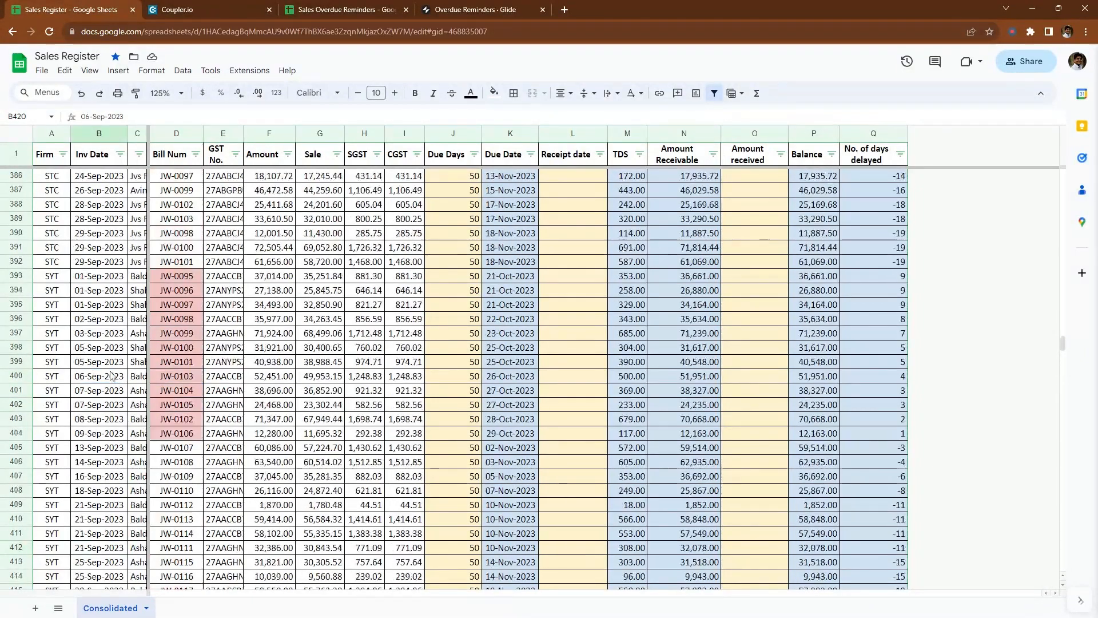
pyautogui.scroll(20, 109, 359)
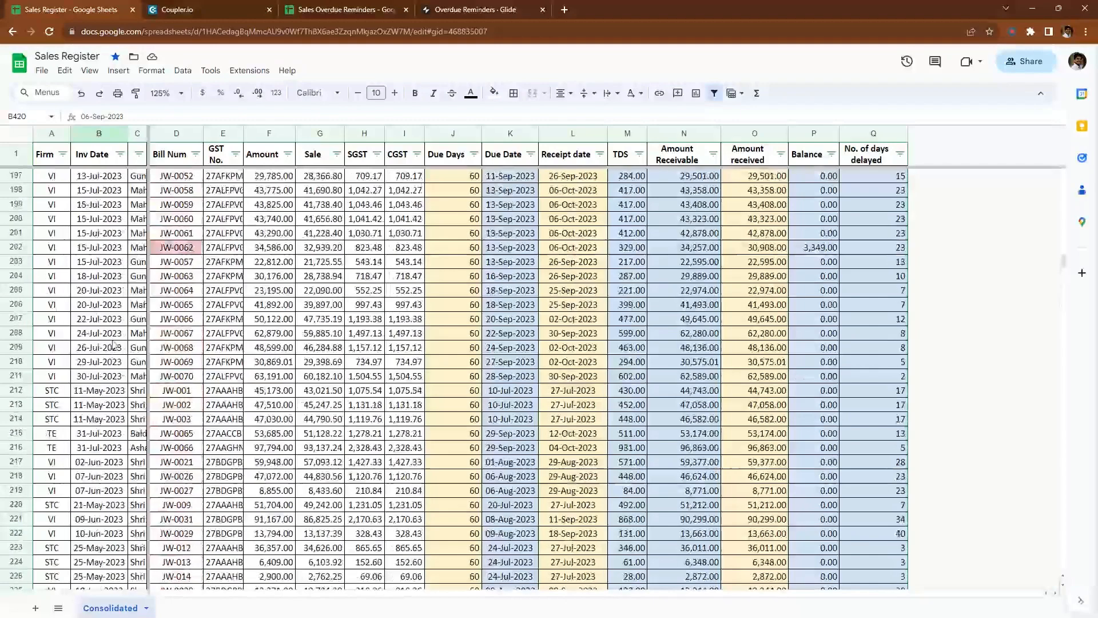
pyautogui.scroll(20, 114, 344)
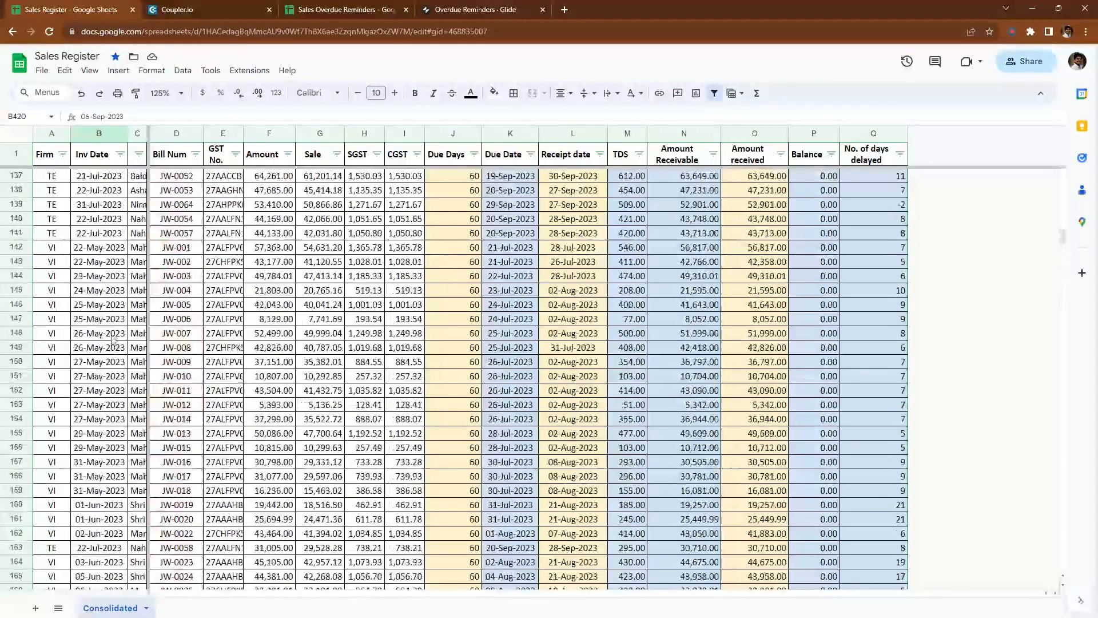
# Step: Switch to the Sales Overdue Reminders spreadsheet and view its Overdues sheet
pyautogui.hotkey('ctrl', 'Tab')
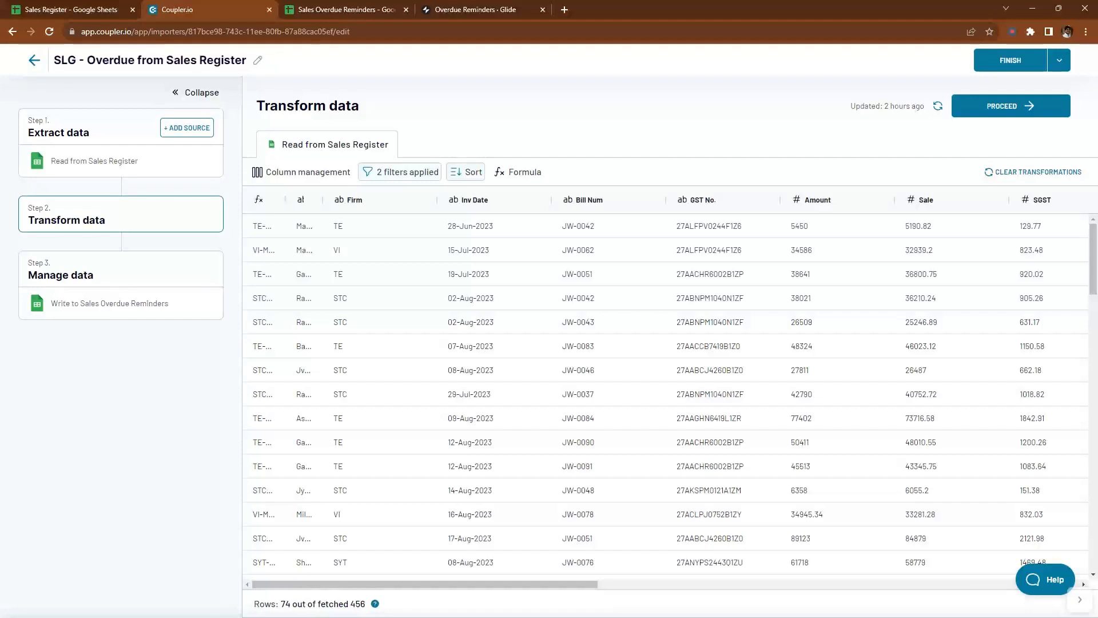
pyautogui.click(342, 9)
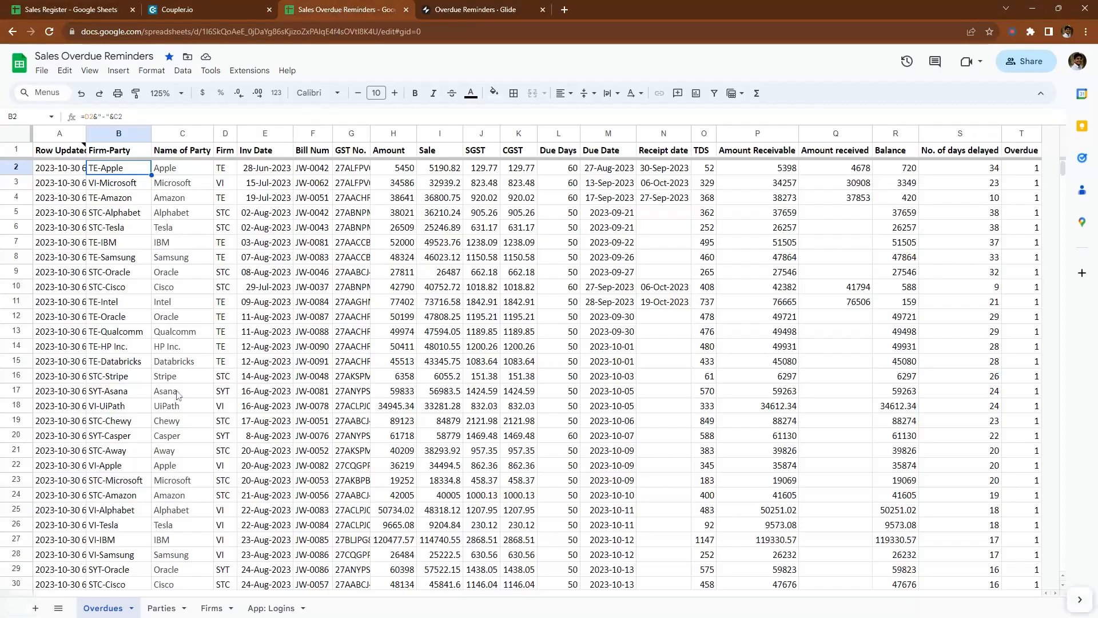
pyautogui.click(226, 360)
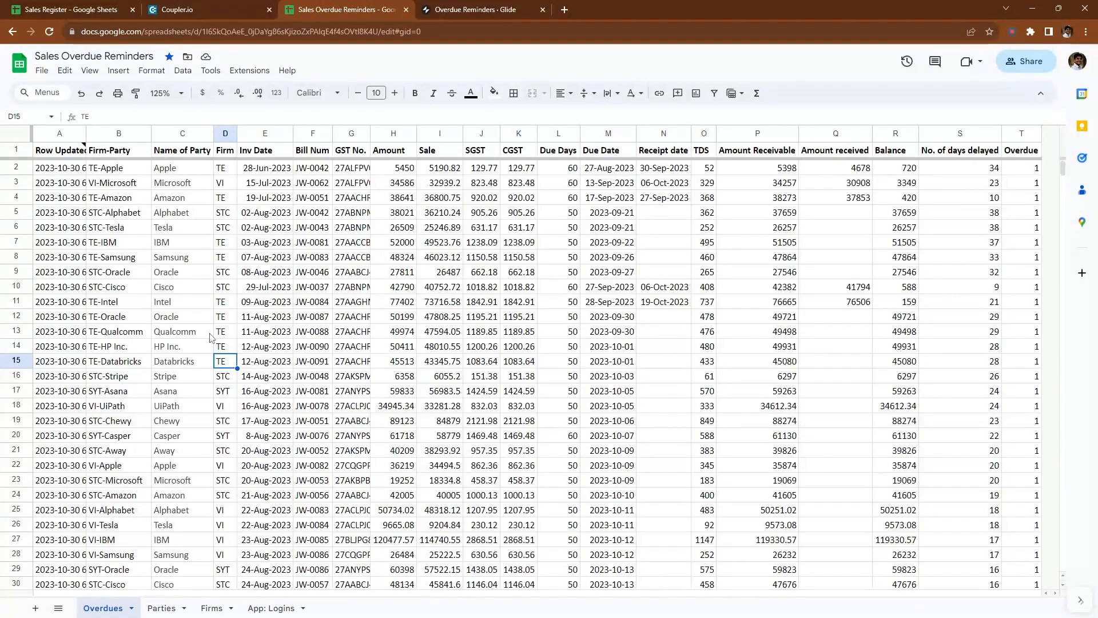
# Step: Return to the Sales Register spreadsheet and review the invoice dates in its first rows
pyautogui.click(74, 9)
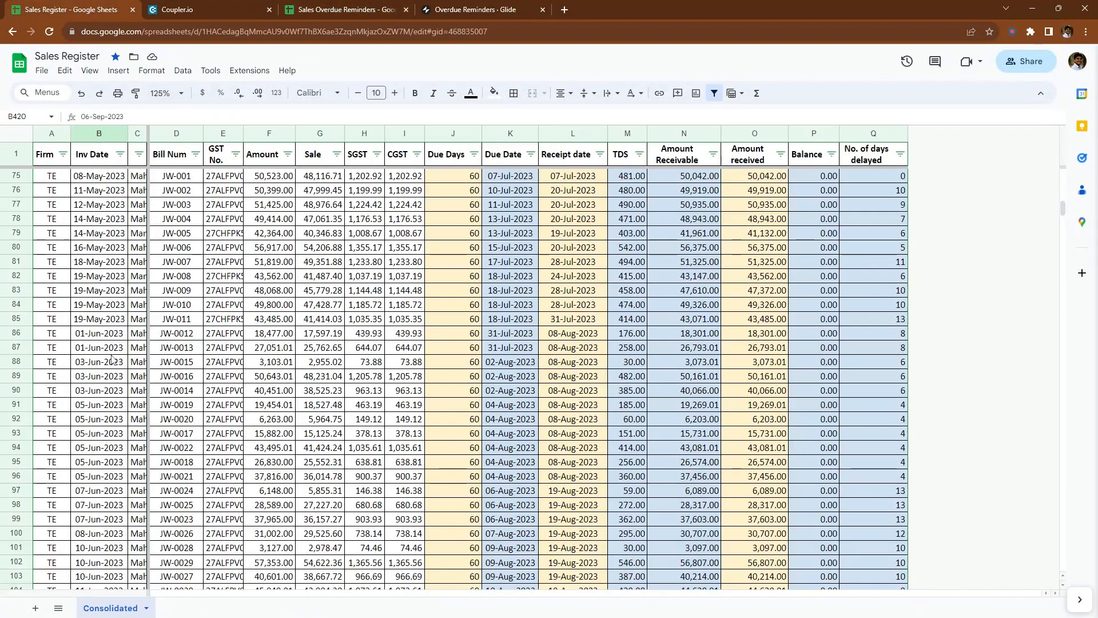
pyautogui.scroll(20, 112, 358)
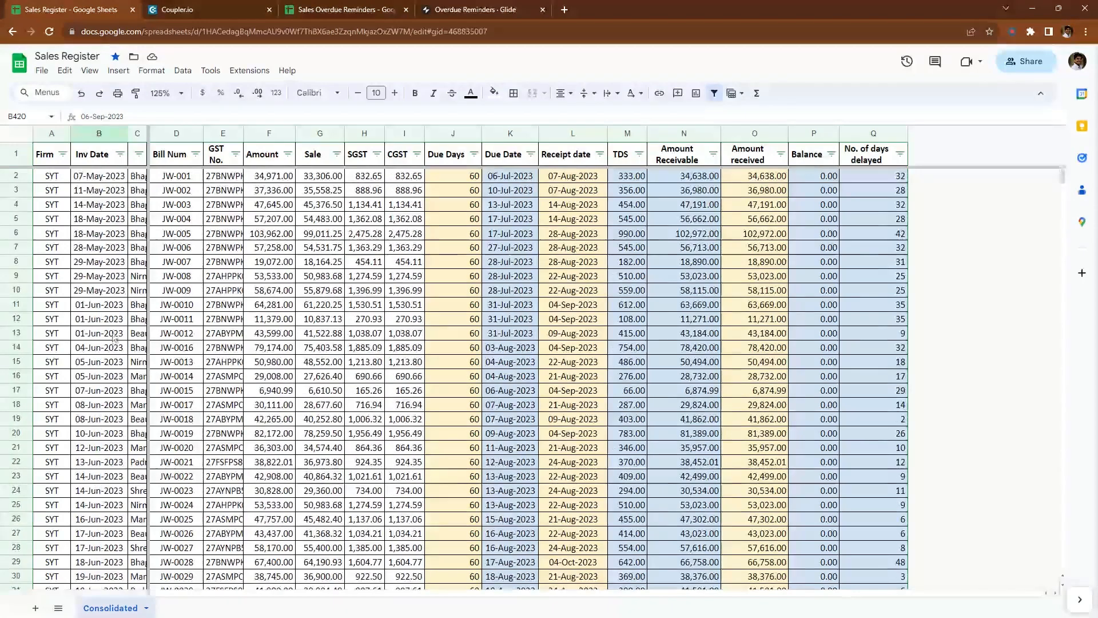
pyautogui.click(117, 219)
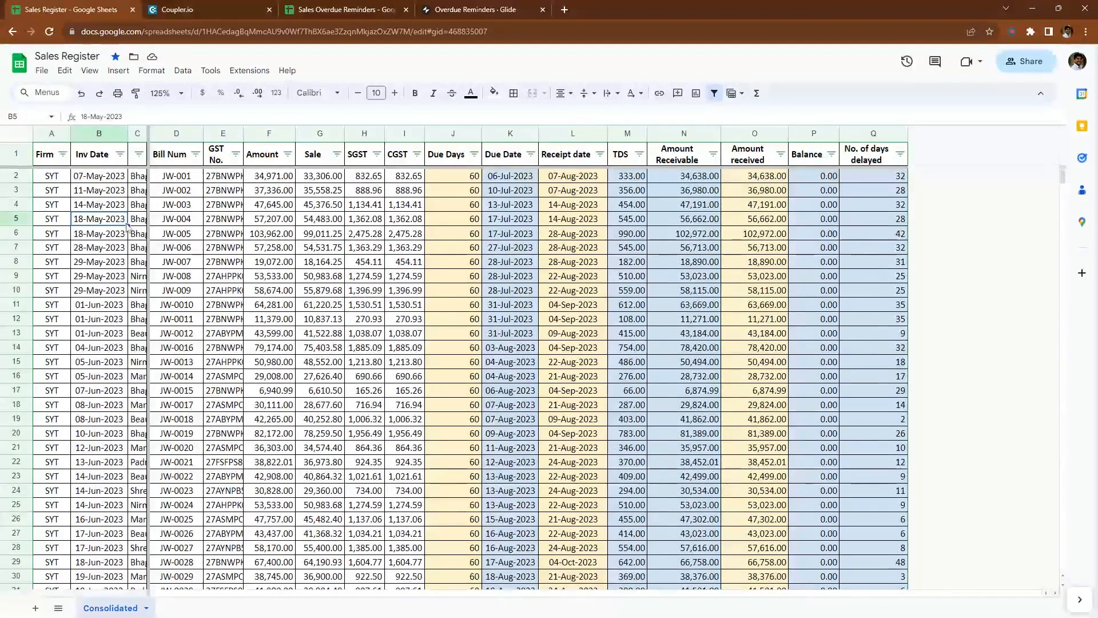
pyautogui.click(96, 338)
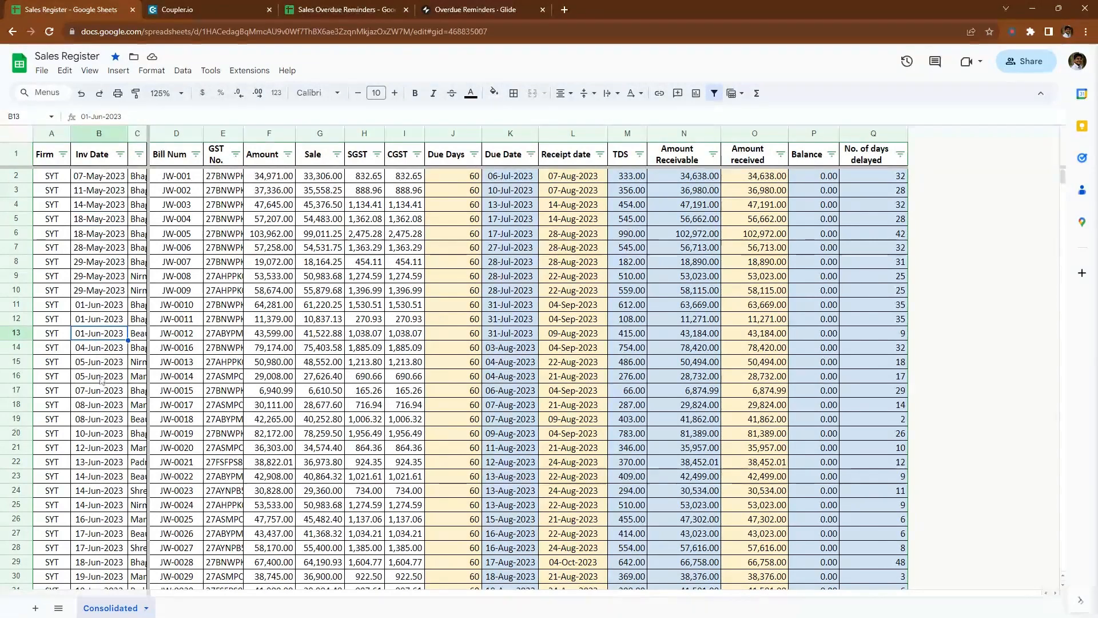
# Step: Compare the Sales Register source with the Coupler.io importer's extract, transform and manage data steps
pyautogui.click(176, 8)
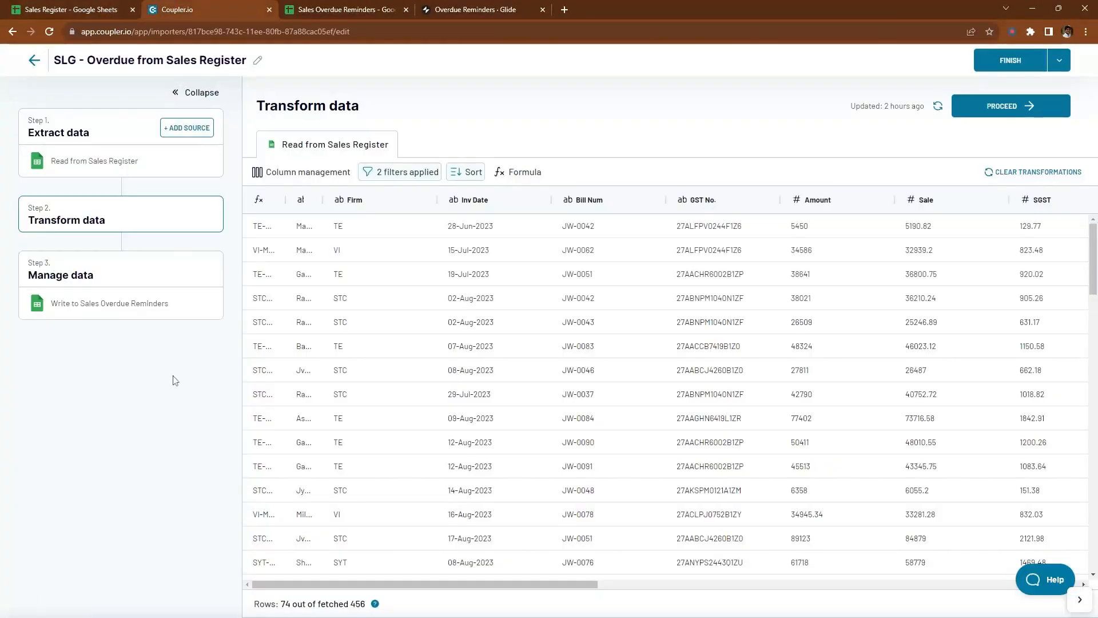
pyautogui.click(100, 5)
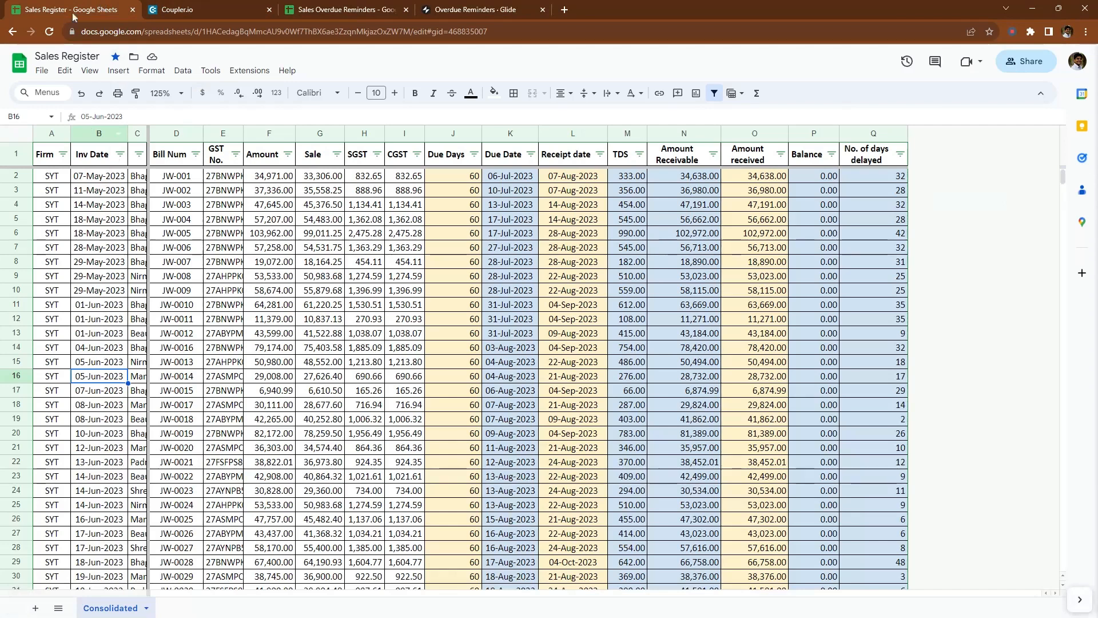
pyautogui.click(206, 9)
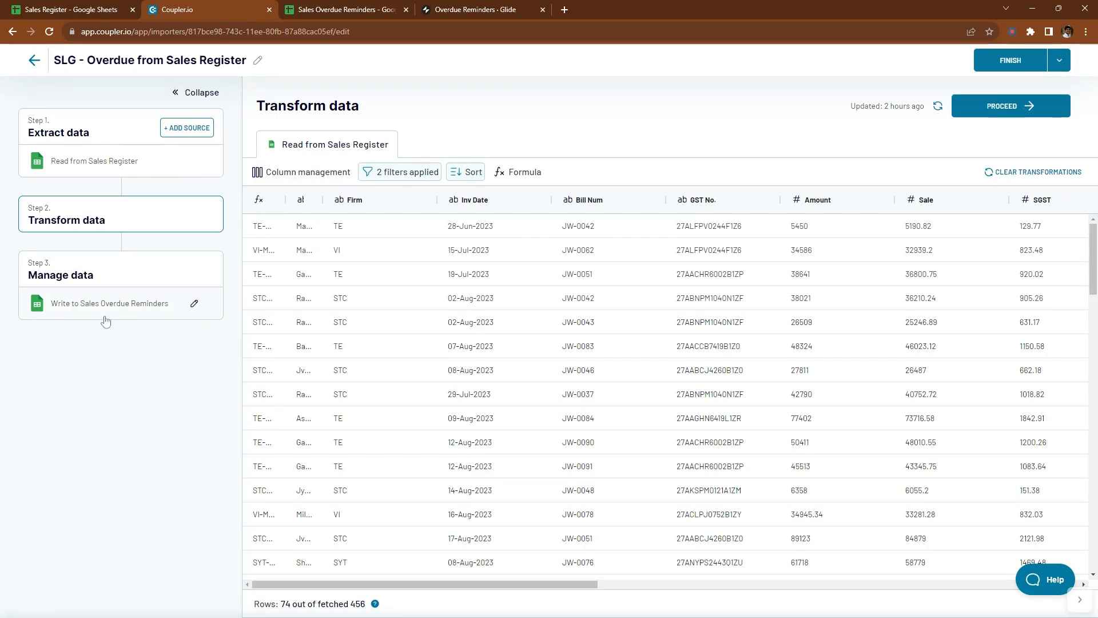
# Step: In the Sales Overdue Reminders spreadsheet, replace the Firm-Party formulas in B2:B81 of the Overdues sheet with plain values
pyautogui.click(307, 5)
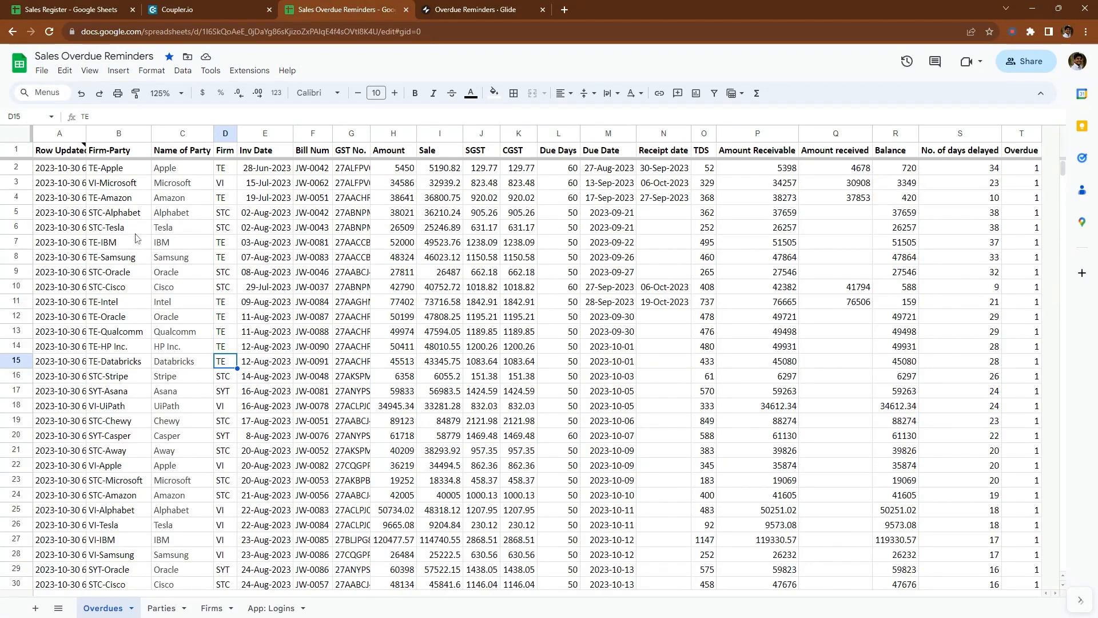
pyautogui.click(121, 202)
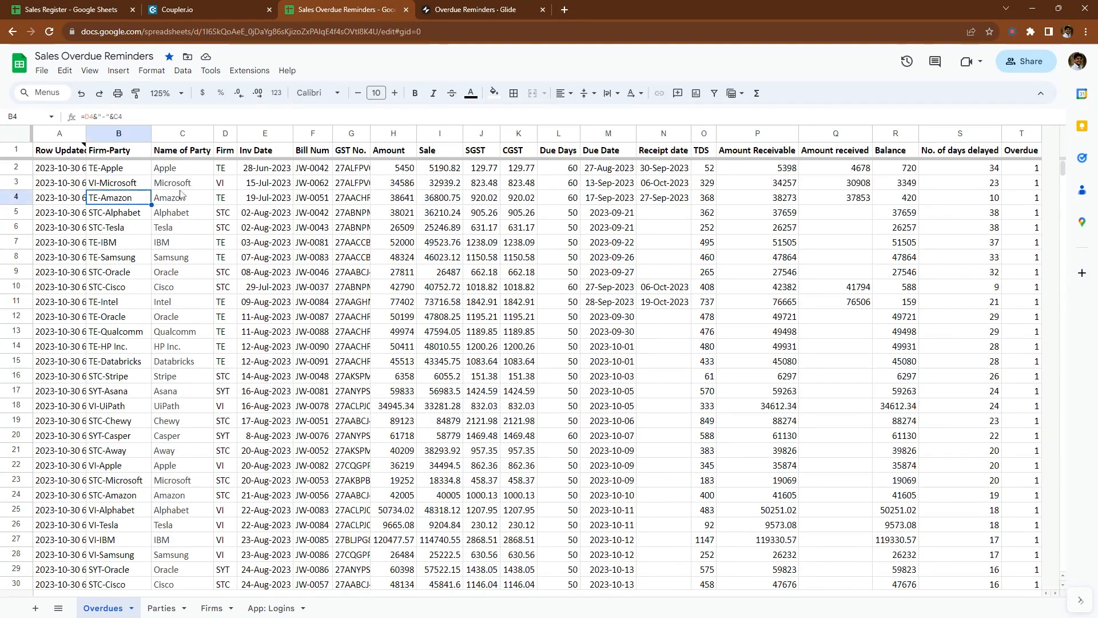
pyautogui.click(174, 169)
pyautogui.press('Left')
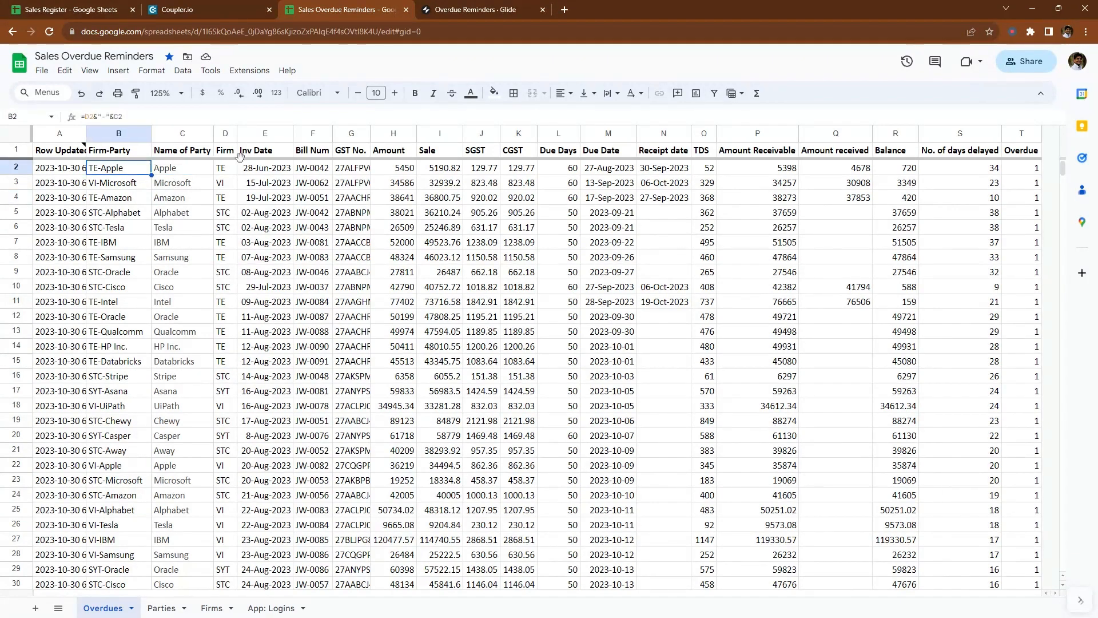
pyautogui.hotkey('ctrl', 'shift', 'Down')
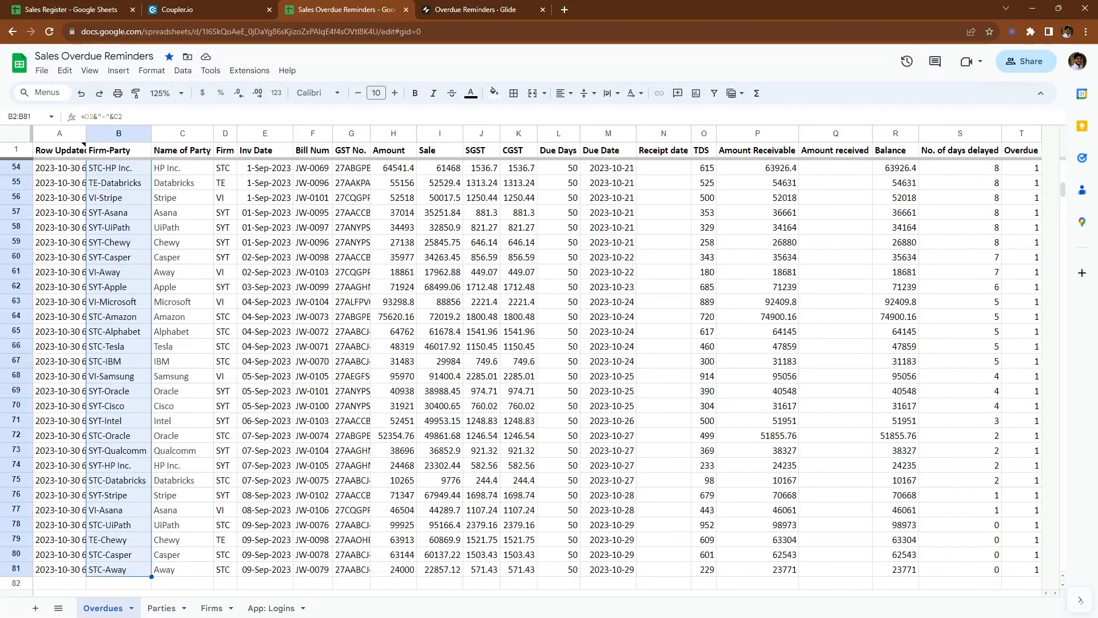
pyautogui.hotkey('ctrl', 'shift', 'v')
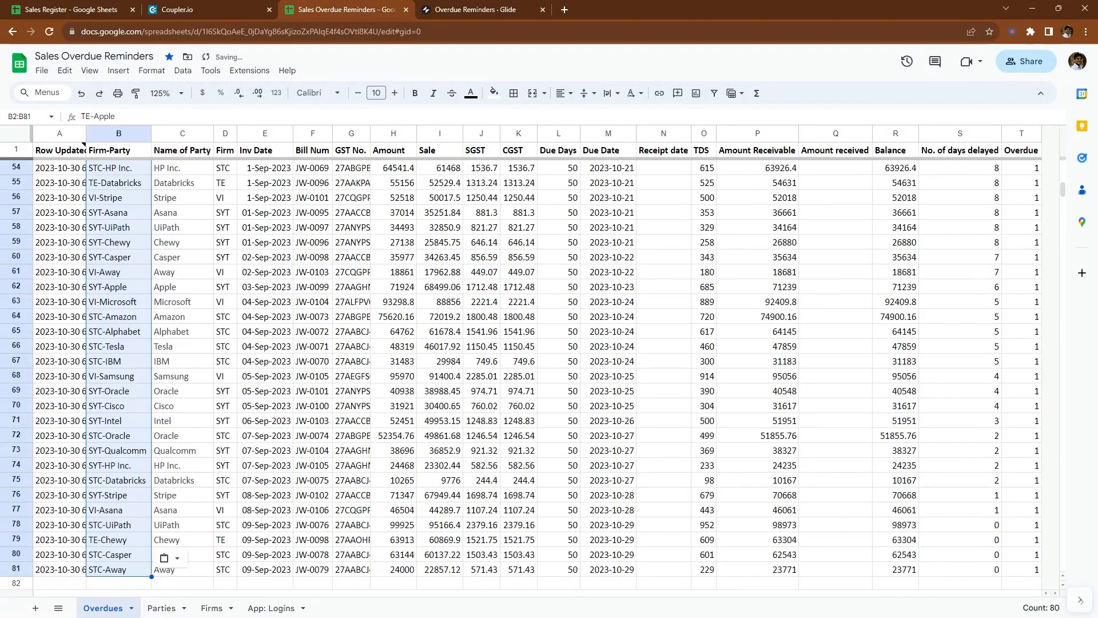
pyautogui.hotkey('ctrl', 'shift', 'Up')
pyautogui.press('Up')
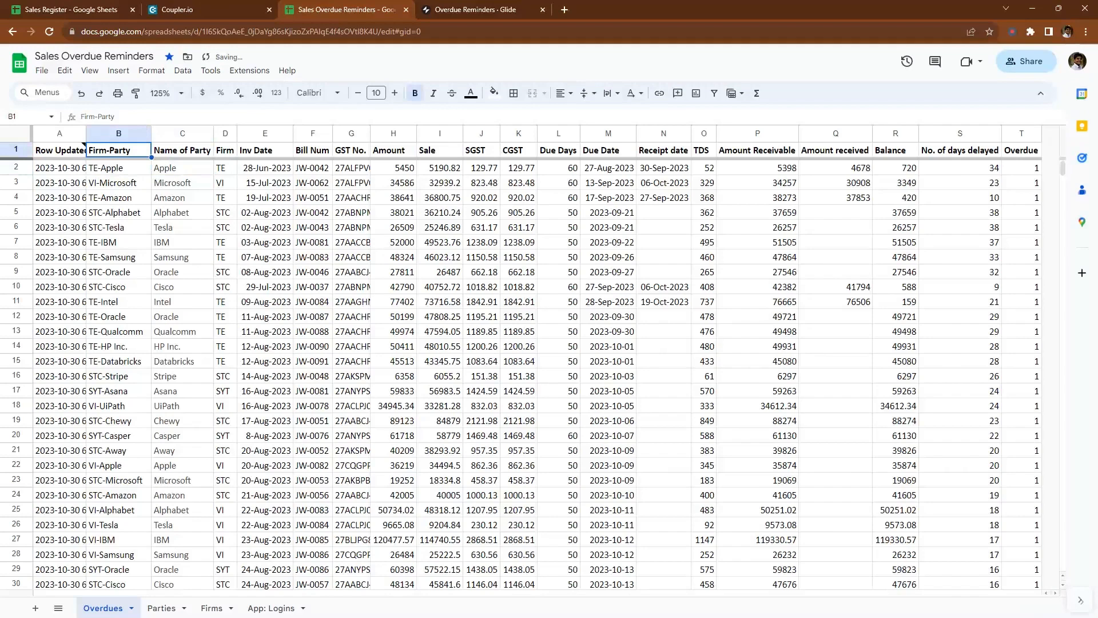
pyautogui.click(116, 174)
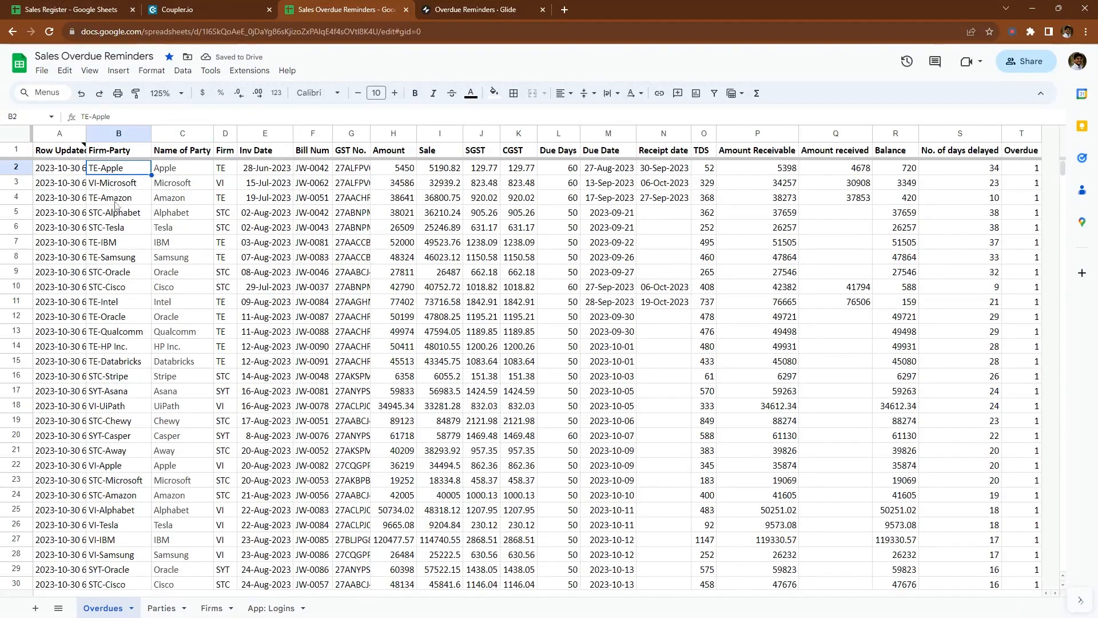
pyautogui.click(118, 232)
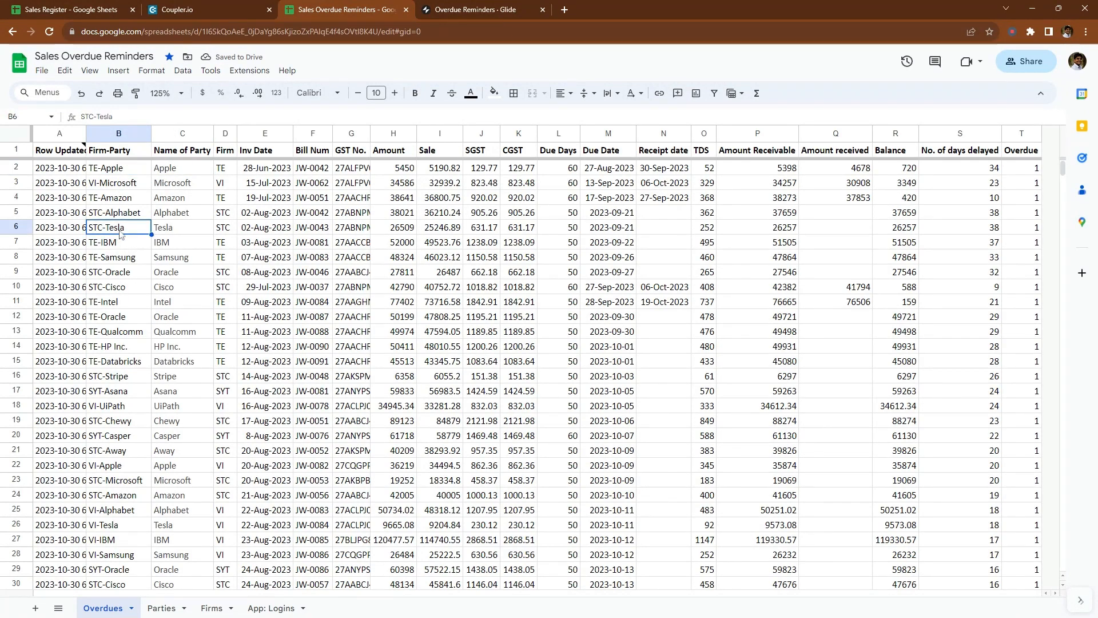
# Step: Switch to Coupler.io and inspect the formula of the Firm-Party column, leaving it unchanged
pyautogui.click(203, 8)
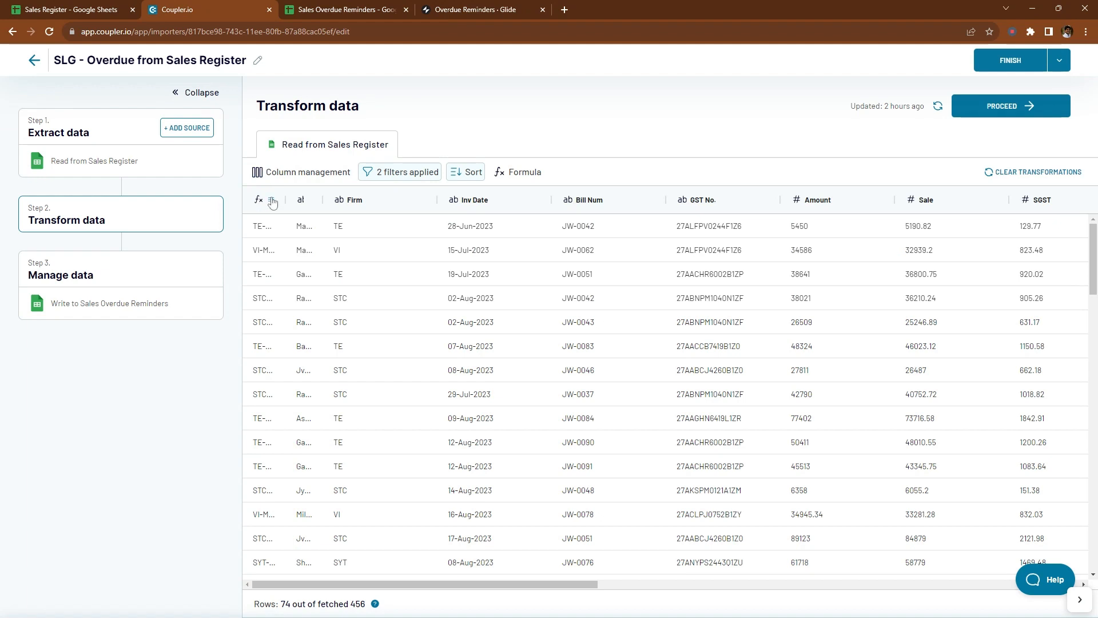
pyautogui.click(271, 200)
pyautogui.click(291, 214)
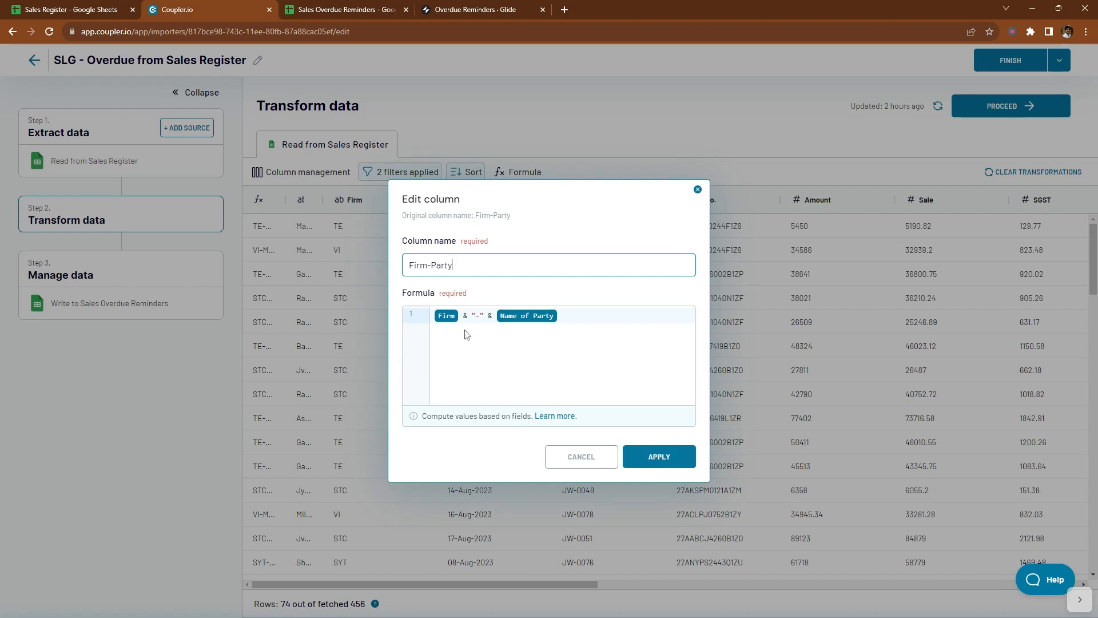
pyautogui.click(578, 457)
# Step: Inspect the Overdue column's formula and number format, leaving them unchanged
pyautogui.moveTo(508, 589); pyautogui.dragTo(1009, 595)
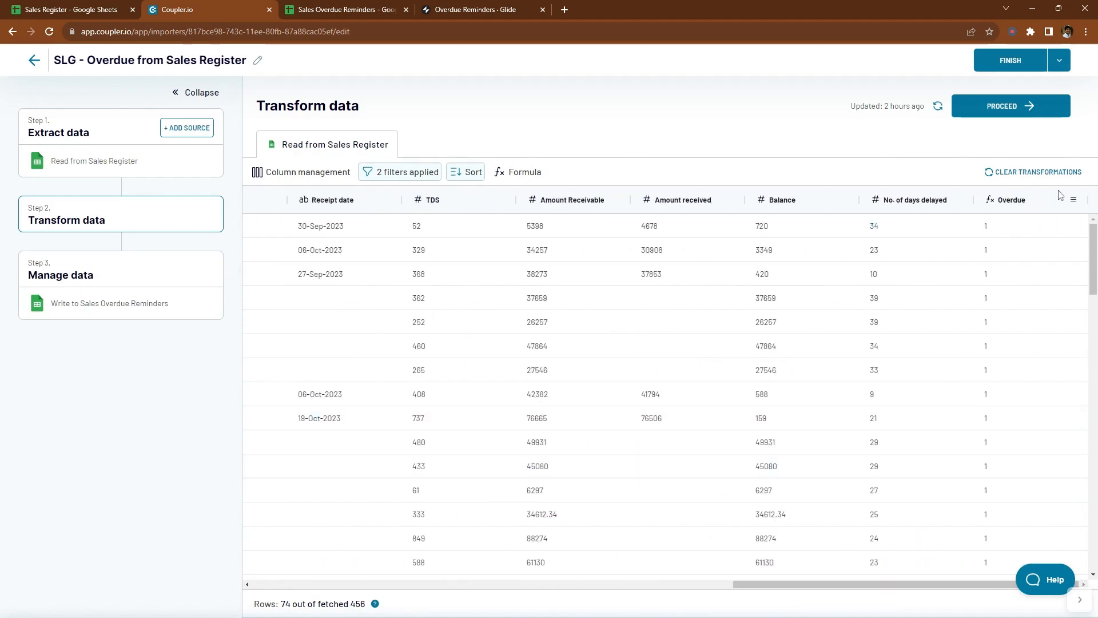
pyautogui.click(1073, 202)
pyautogui.click(1061, 204)
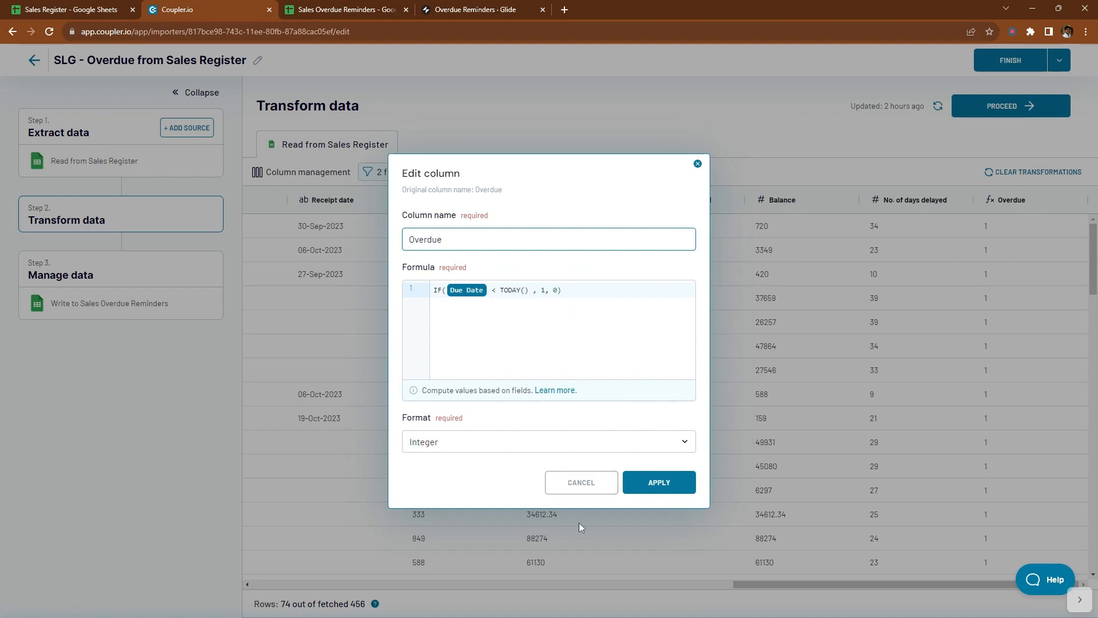
pyautogui.click(589, 493)
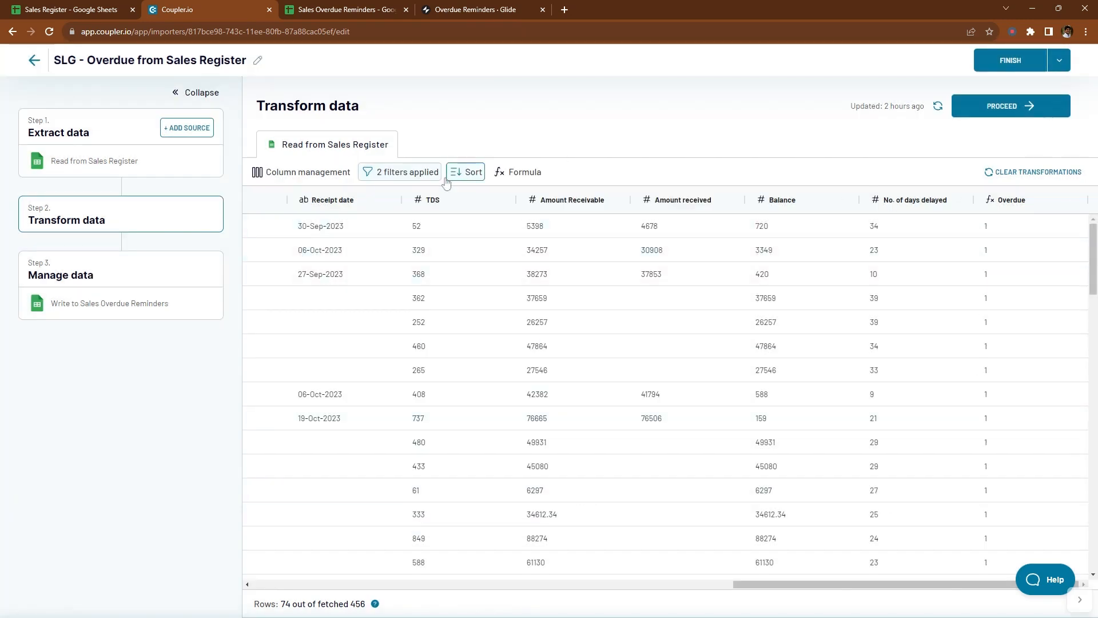
# Step: Inspect the filters on Balance and Overdue in the importer's transform step
pyautogui.click(417, 173)
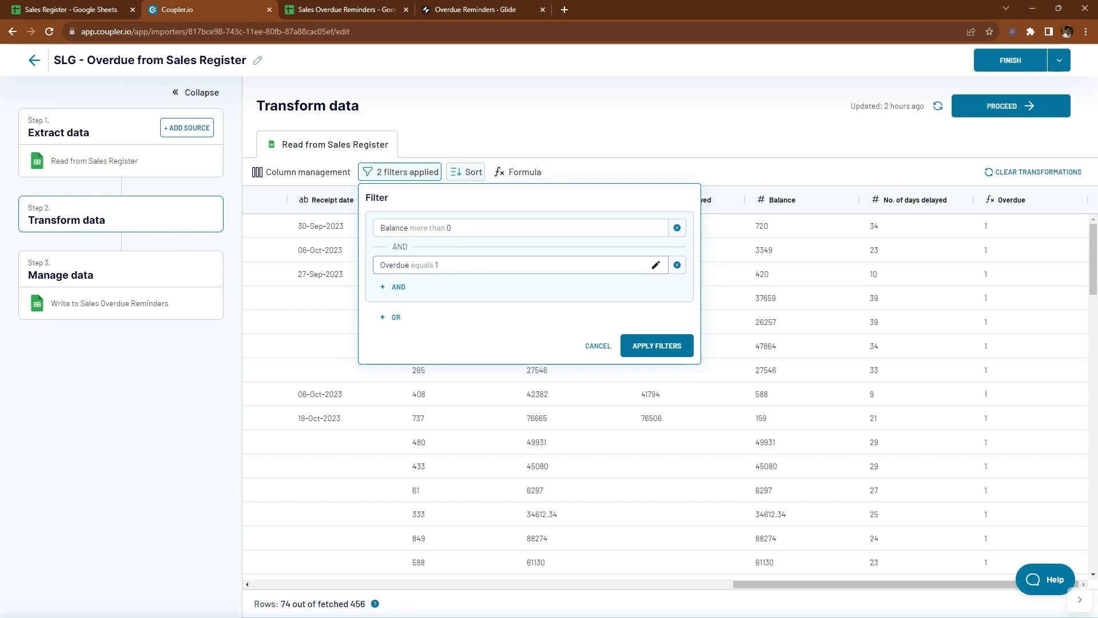
pyautogui.click(597, 346)
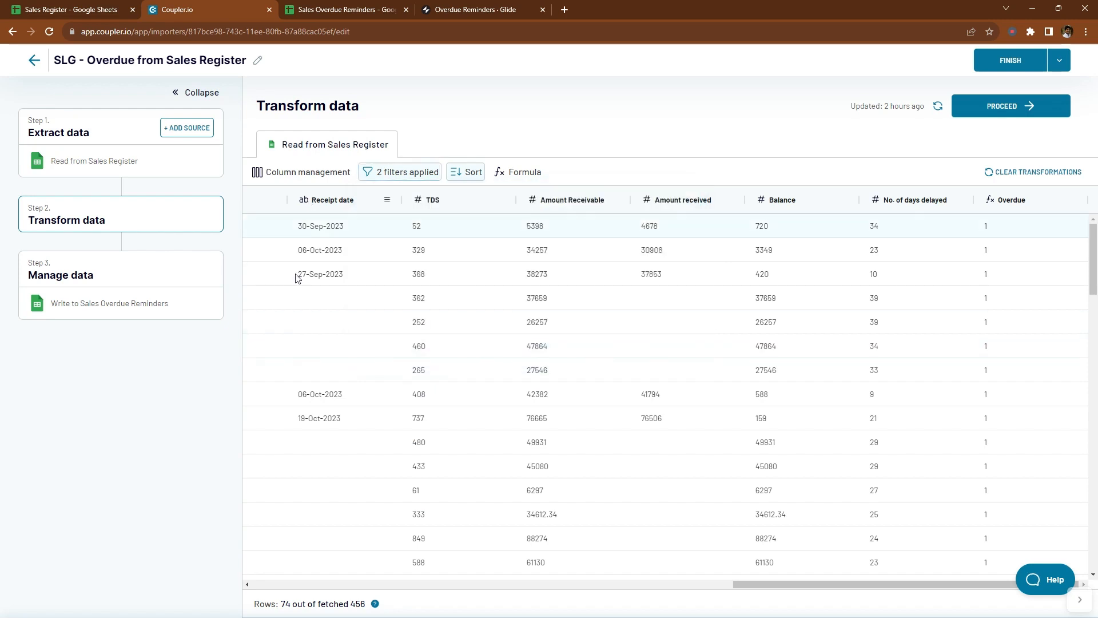
# Step: Compare the extent of the Sales Register's Consolidated sheet with the Overdues sheet in Sales Overdue Reminders, checking the last row of each
pyautogui.click(97, 9)
pyautogui.click(59, 437)
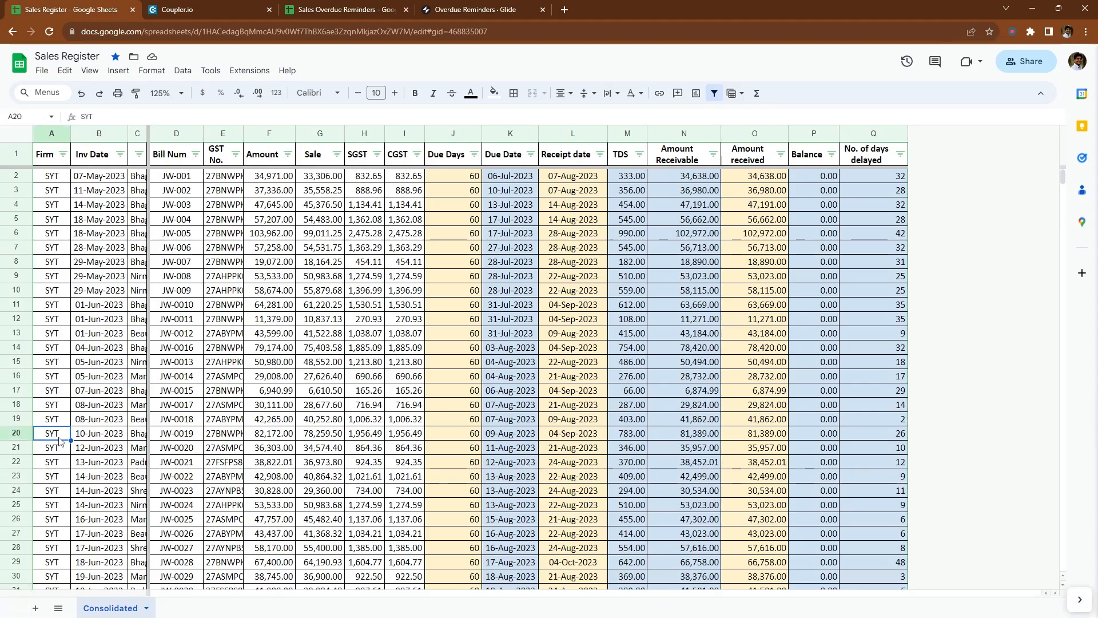
pyautogui.hotkey('ctrl', 'Down')
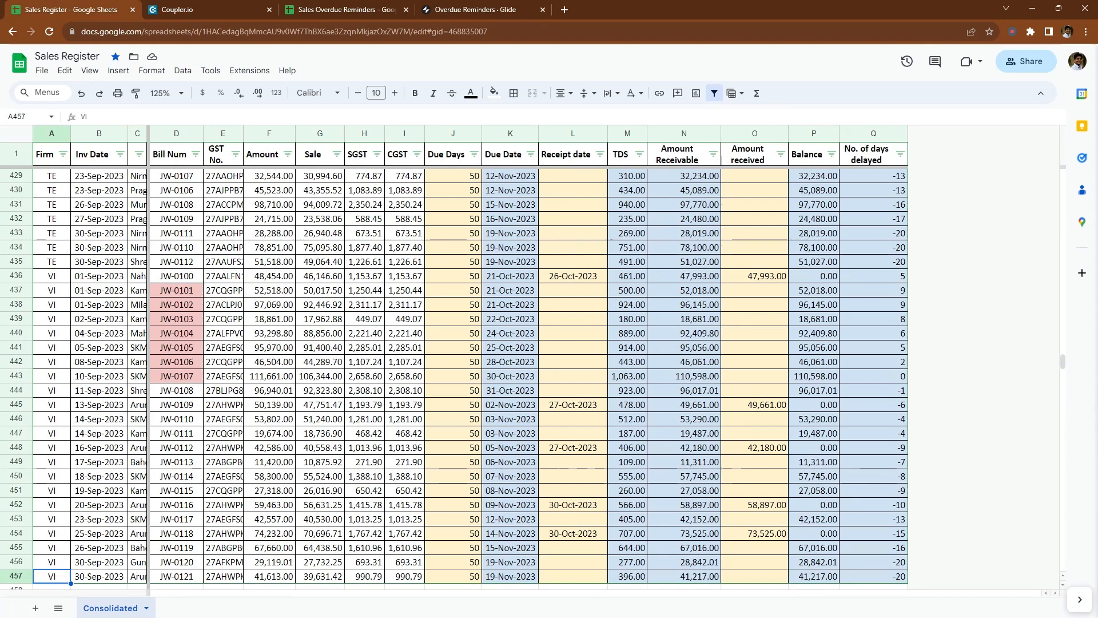
pyautogui.click(349, 9)
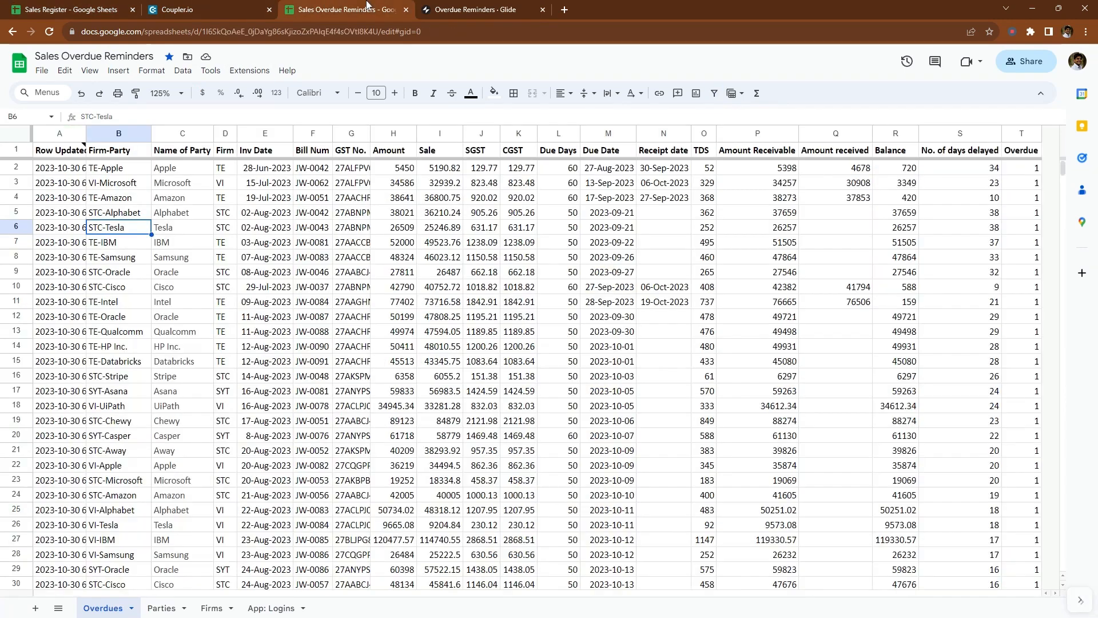
pyautogui.click(66, 230)
pyautogui.hotkey('ctrl', 'Down')
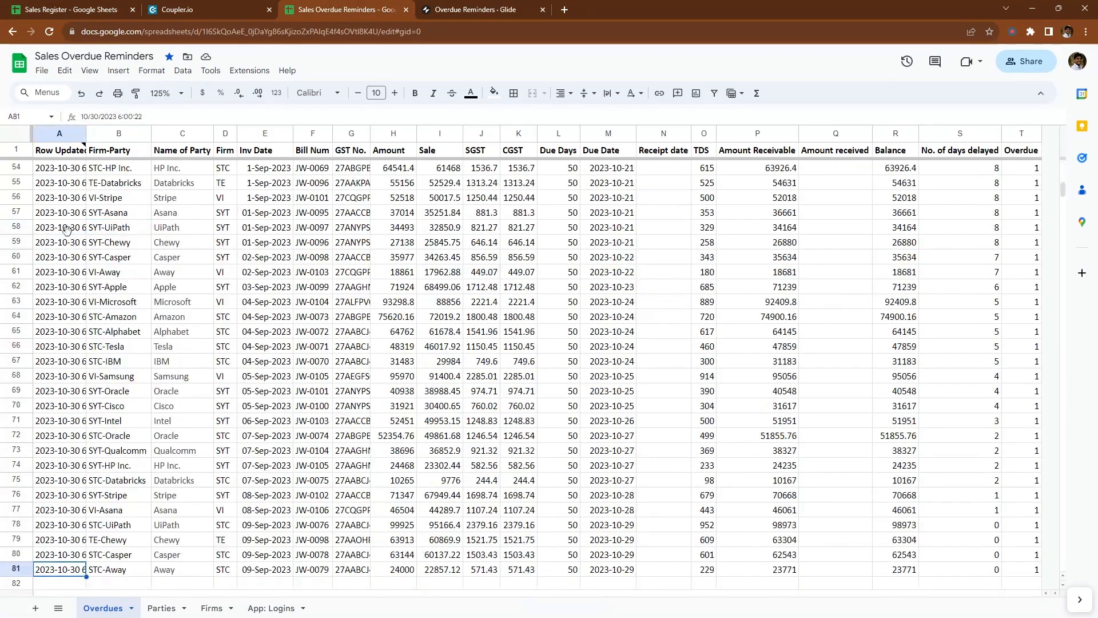
pyautogui.hotkey('ctrl', 'Up')
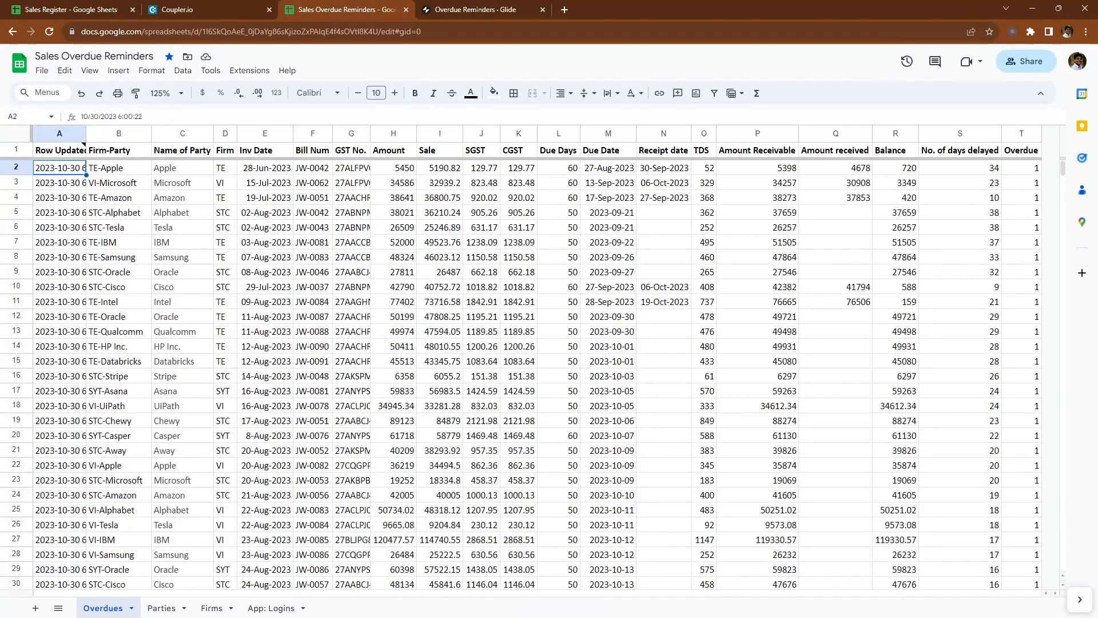
pyautogui.click(211, 9)
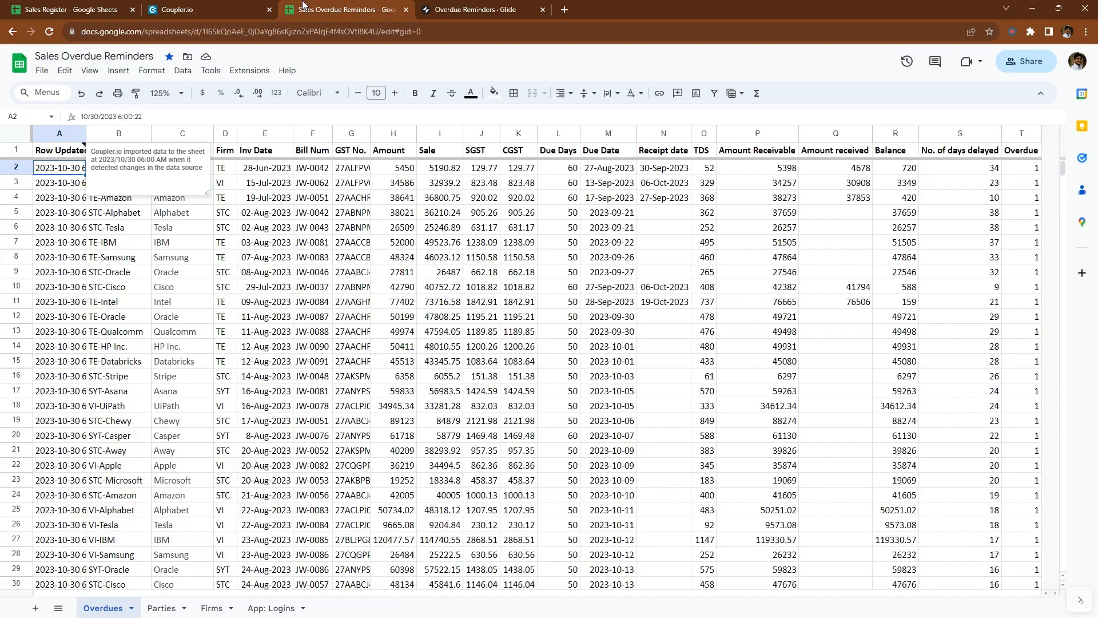
pyautogui.click(300, 9)
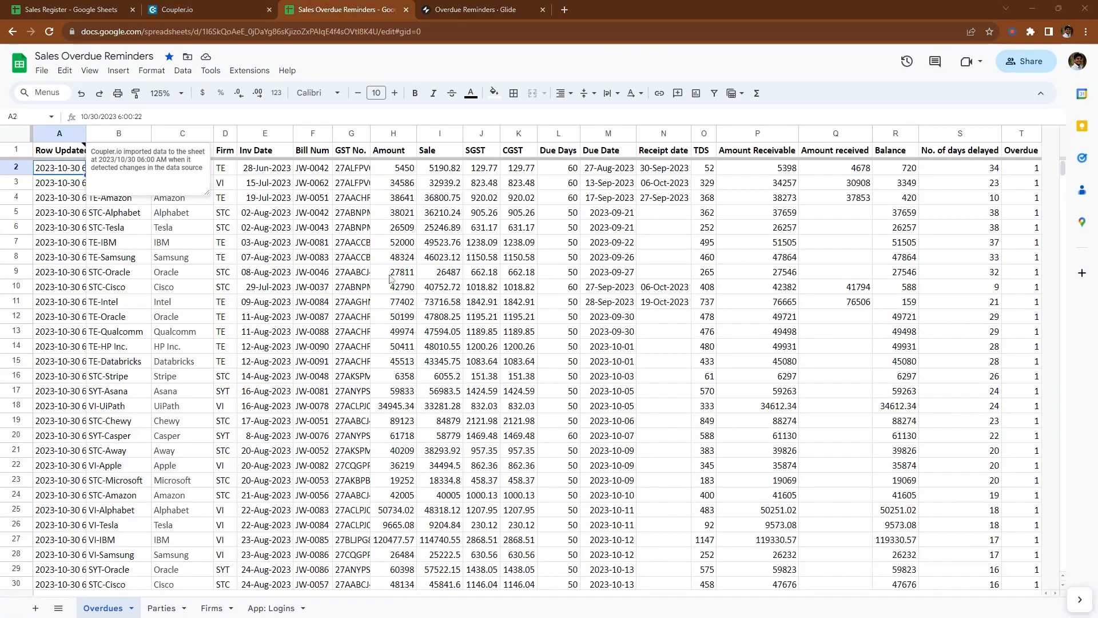
pyautogui.click(152, 232)
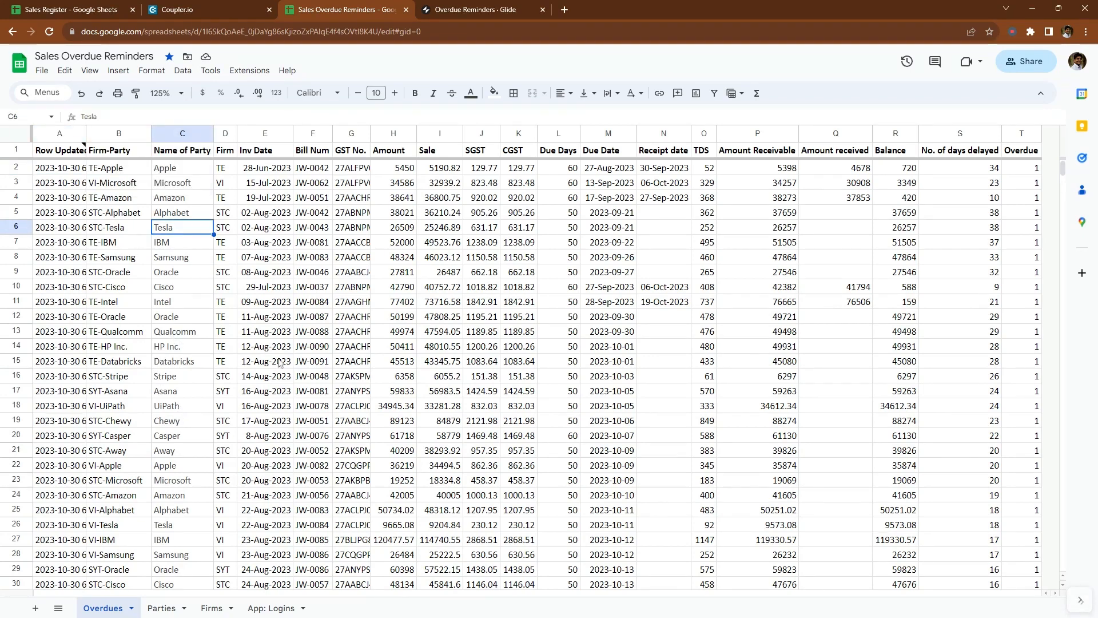
# Step: Inspect the formula on the Parties sheet that lists unique Firm-Party values and compare it with the Overdues sheet
pyautogui.click(163, 608)
pyautogui.click(78, 166)
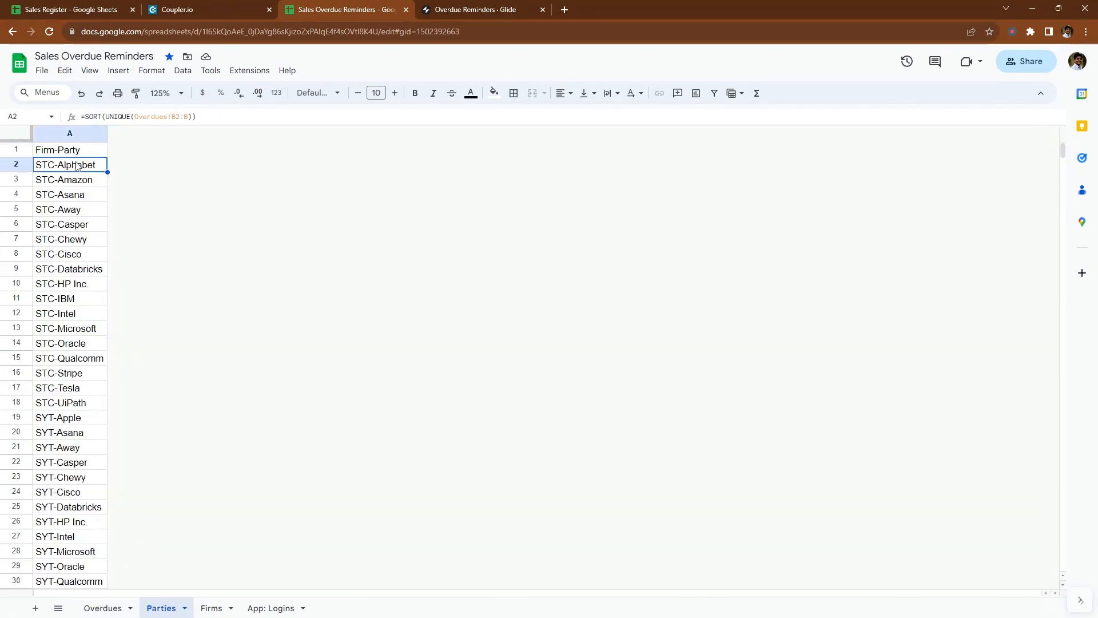
pyautogui.scroll(-5, 84, 272)
pyautogui.click(104, 608)
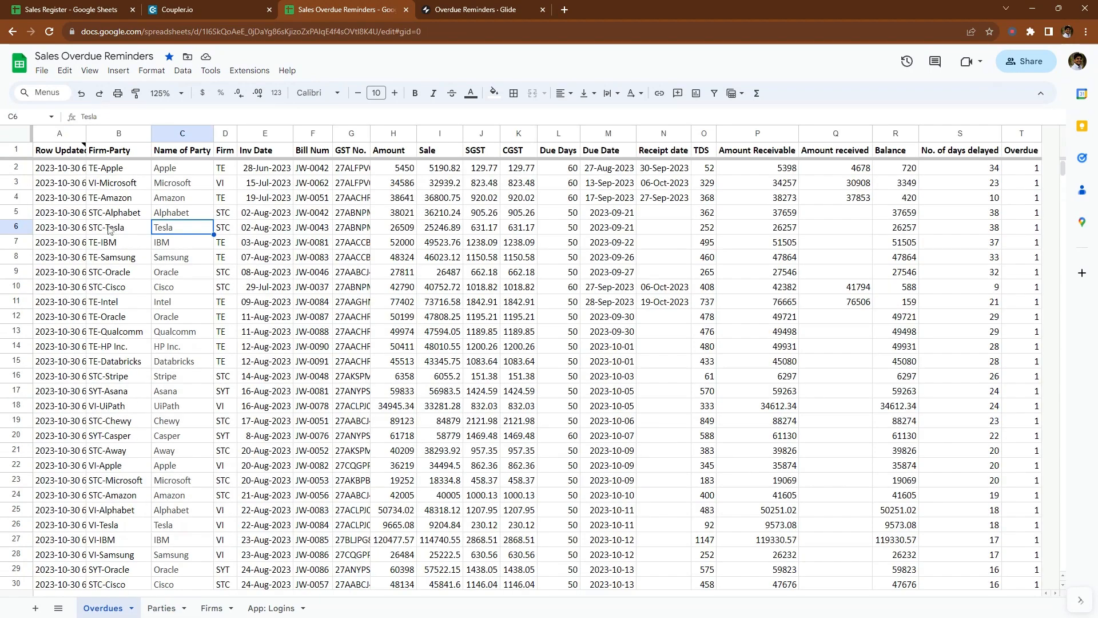
pyautogui.click(179, 167)
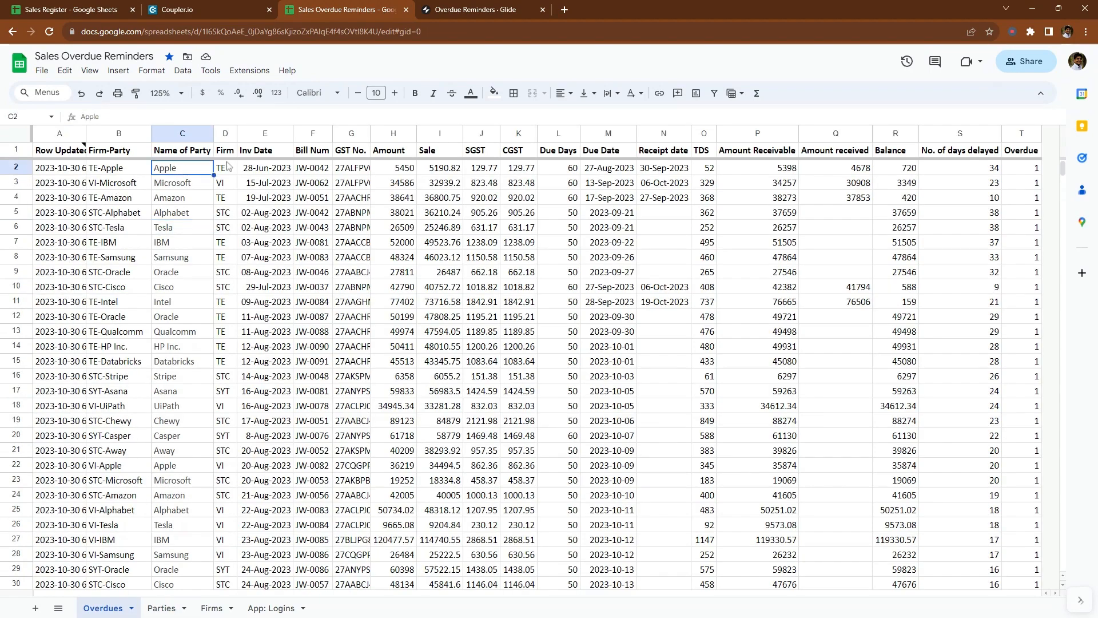
pyautogui.click(161, 608)
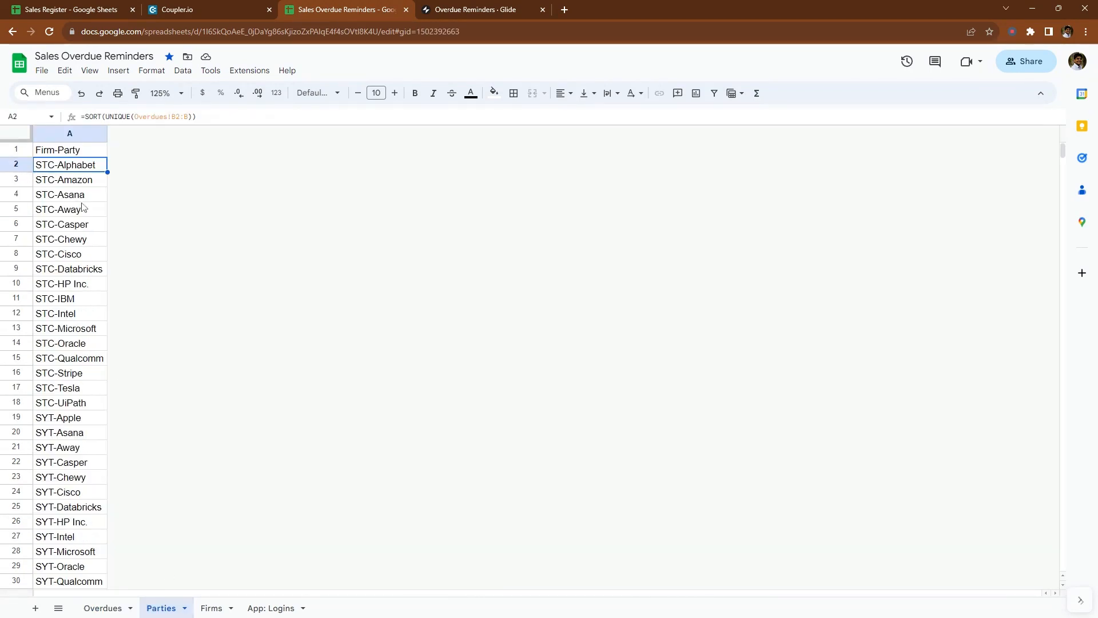
pyautogui.click(89, 537)
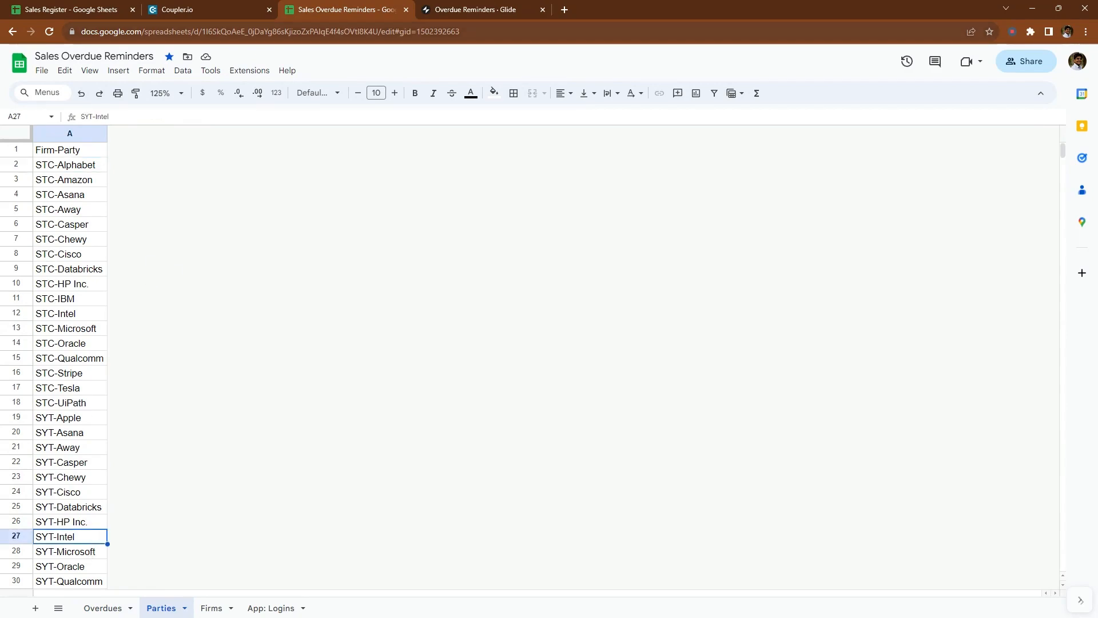
# Step: Switch to the Overdue Reminders app in Glide and generate the WhatsApp reminder for Alphabet under Sarda Trading Company
pyautogui.hotkey('ctrl', 'Tab')
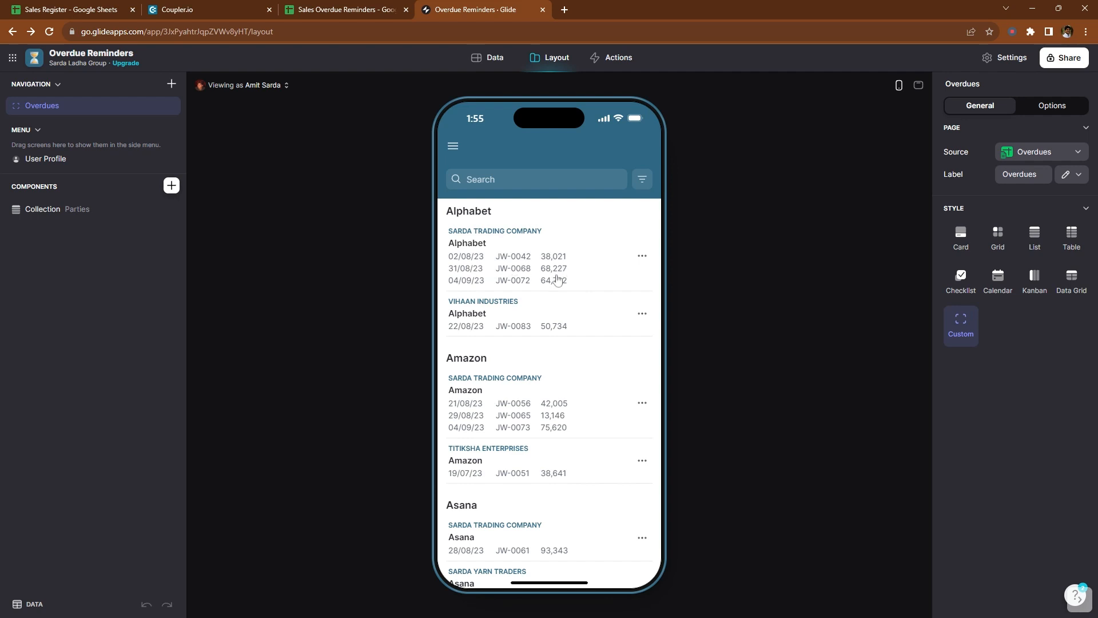
pyautogui.click(519, 273)
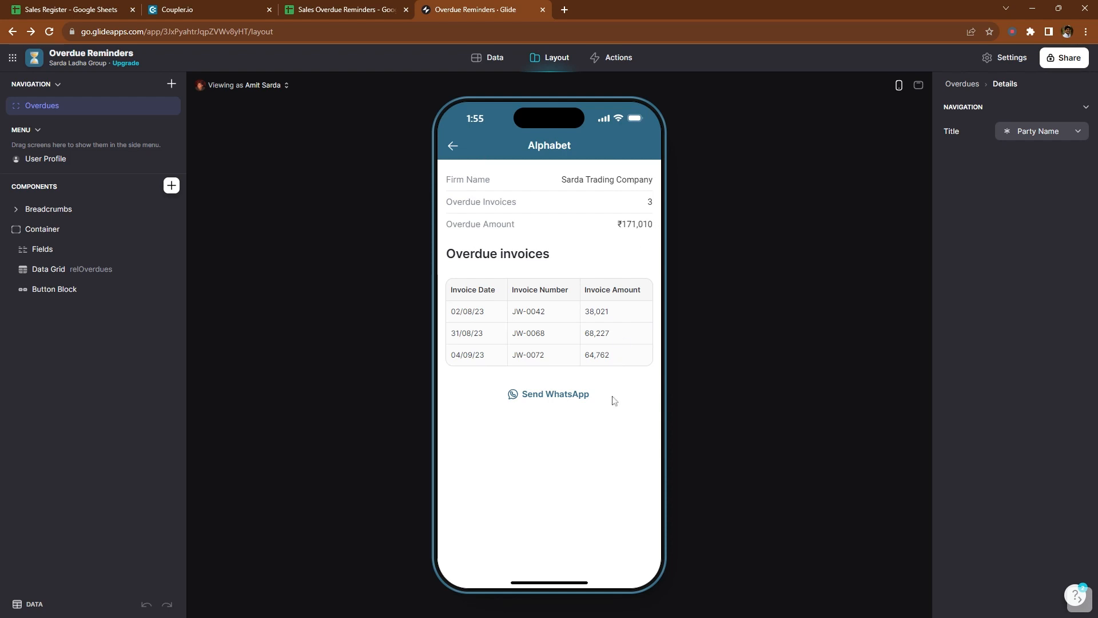
pyautogui.click(547, 404)
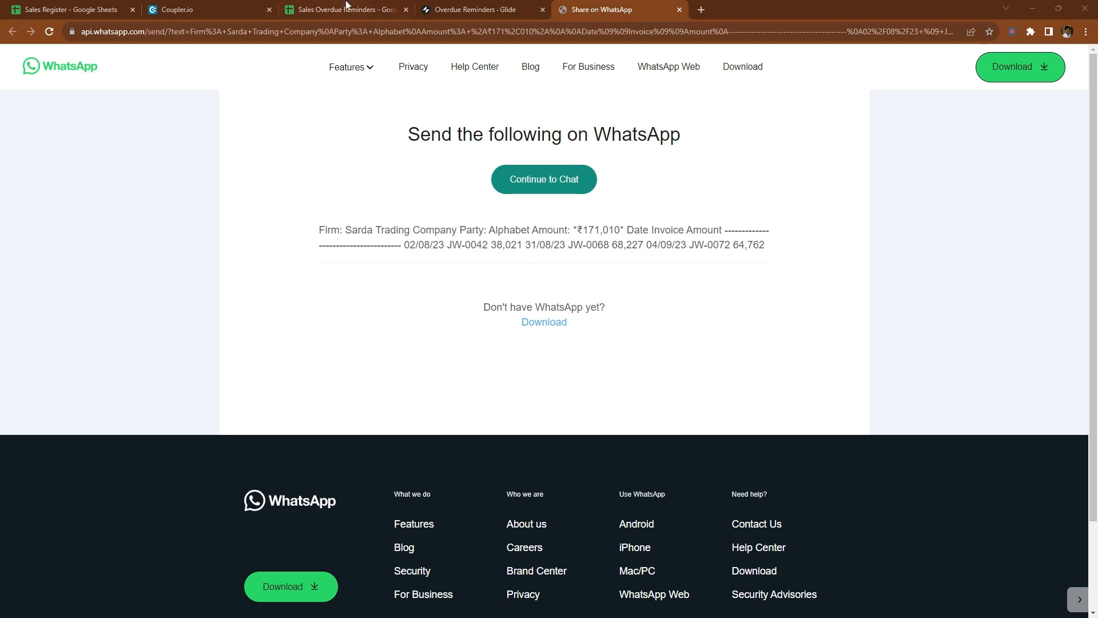
# Step: Return to the Glide app and generate the WhatsApp reminder for Casper under Sarda Yarn Traders
pyautogui.click(497, 10)
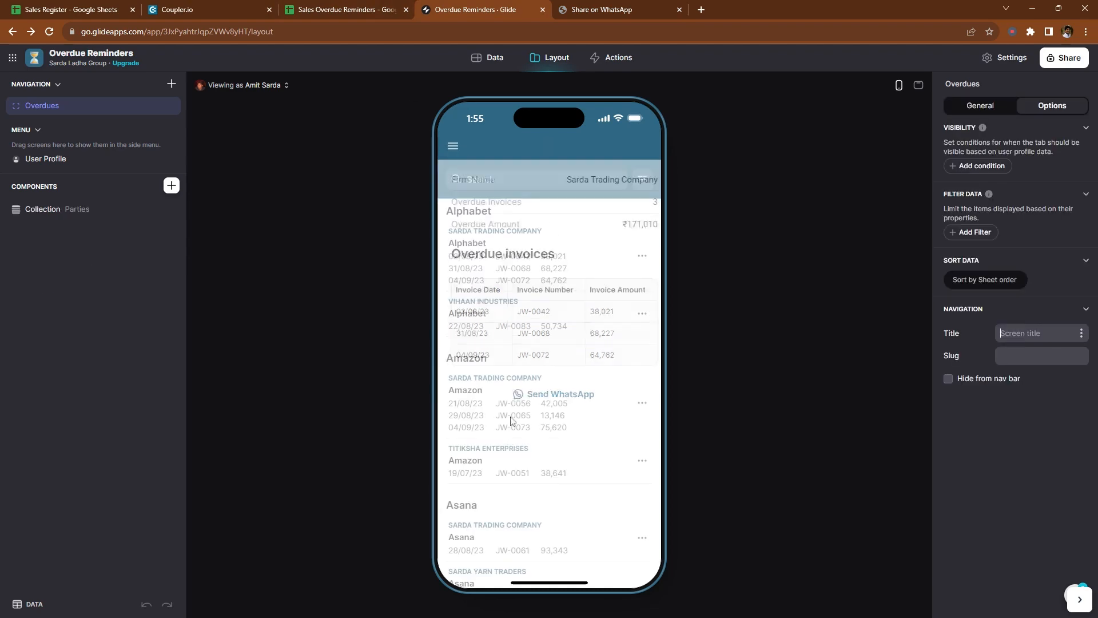
pyautogui.scroll(-7, 512, 421)
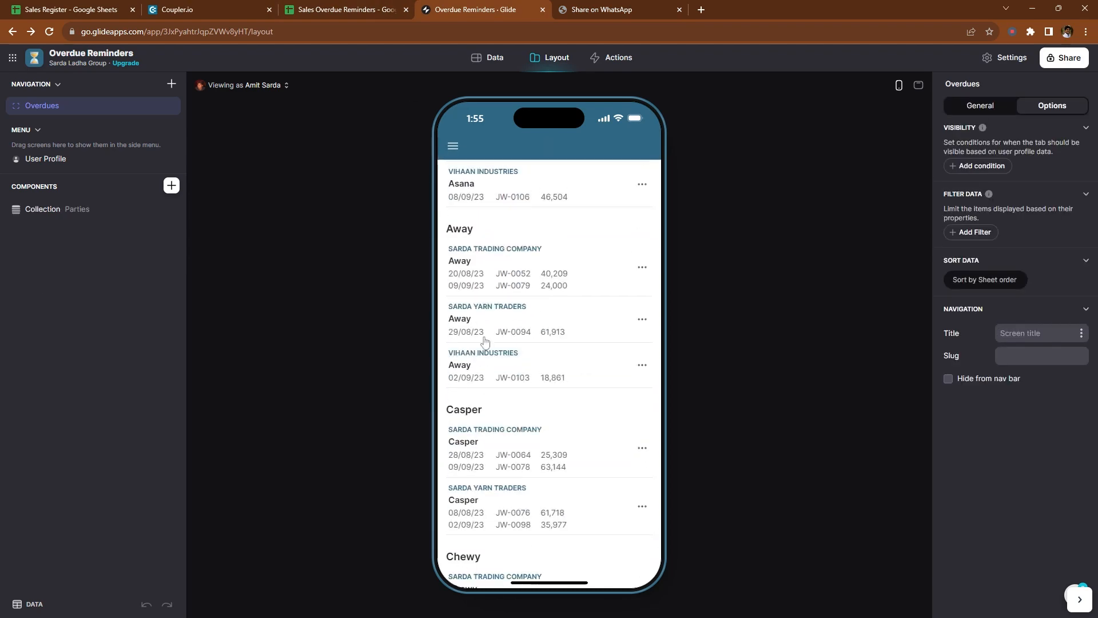
pyautogui.scroll(-4, 485, 341)
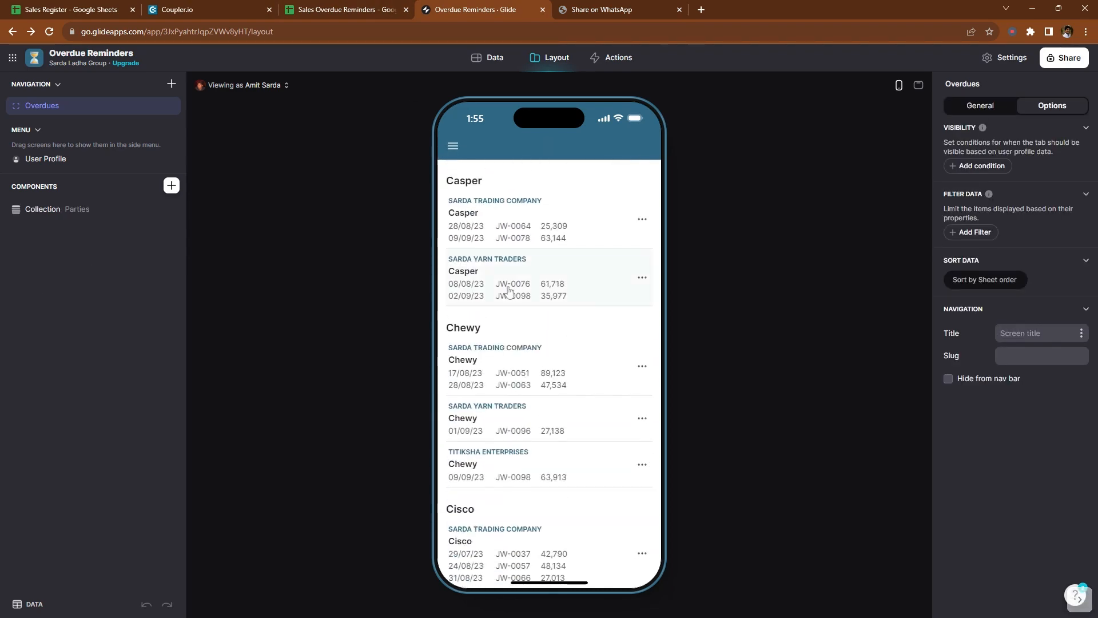
pyautogui.click(509, 291)
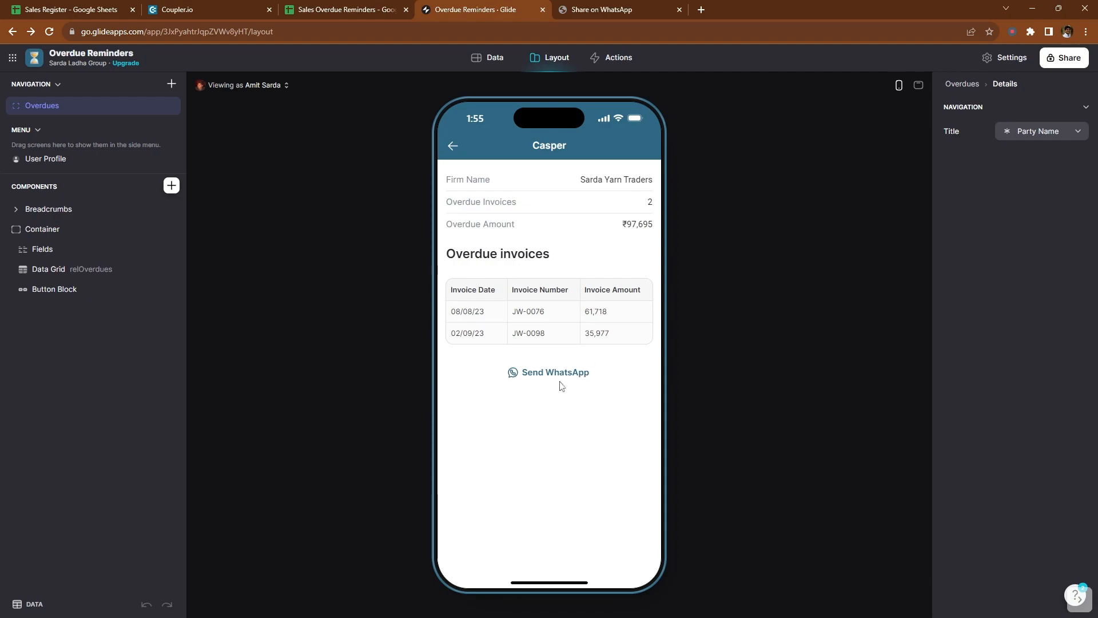
pyautogui.click(540, 375)
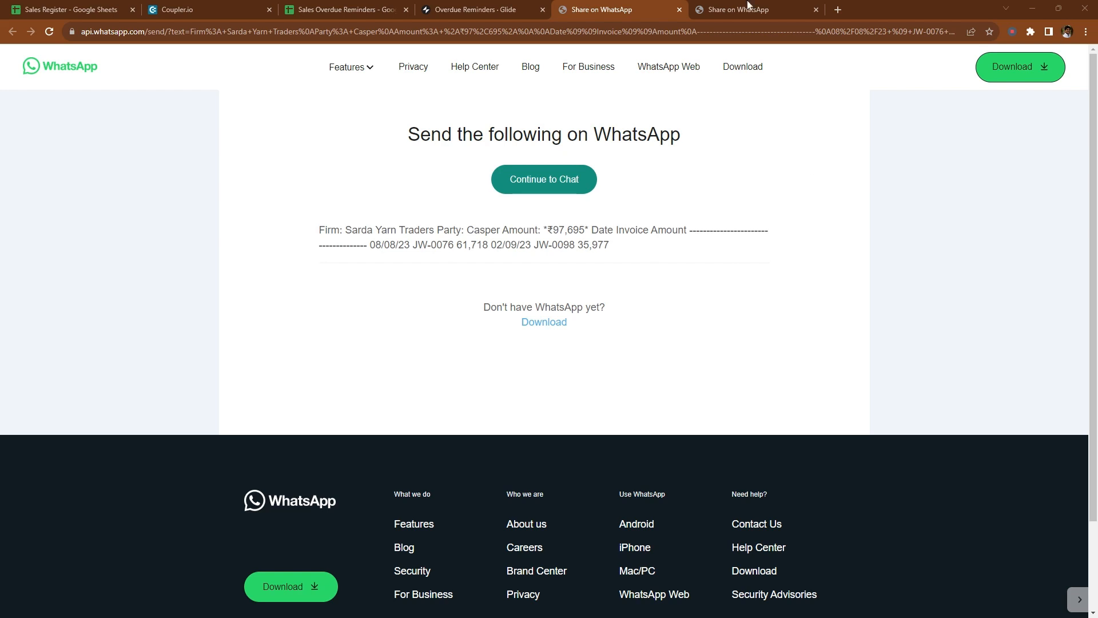
# Step: Compare Glide's Overdues data table with the Overdues sheet of the Sales Overdue Reminders spreadsheet
pyautogui.click(520, 10)
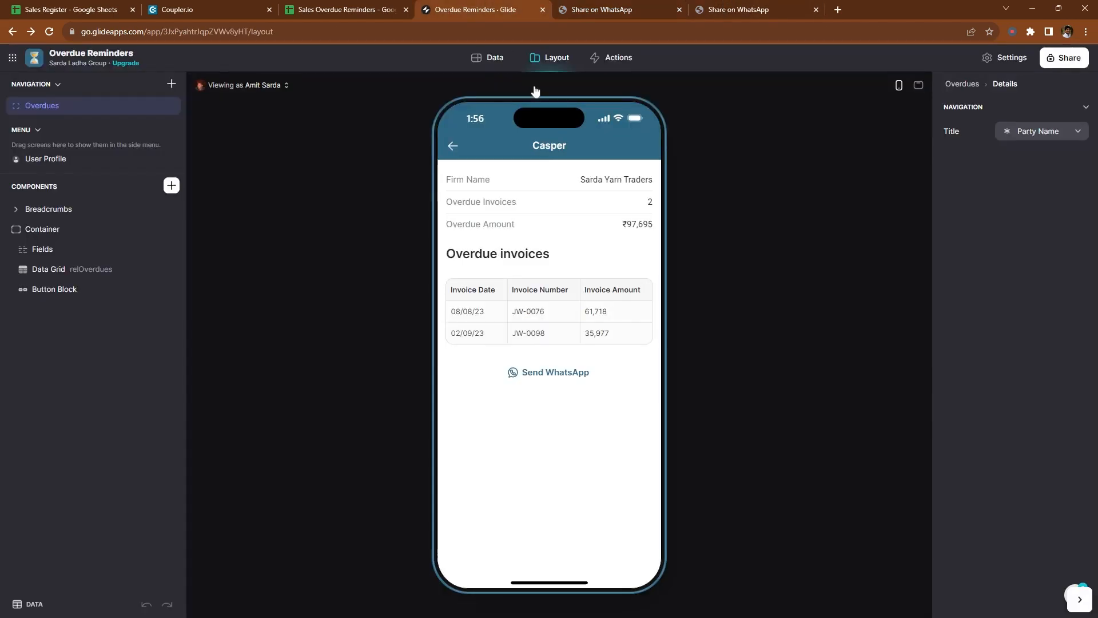
pyautogui.click(496, 59)
pyautogui.click(57, 107)
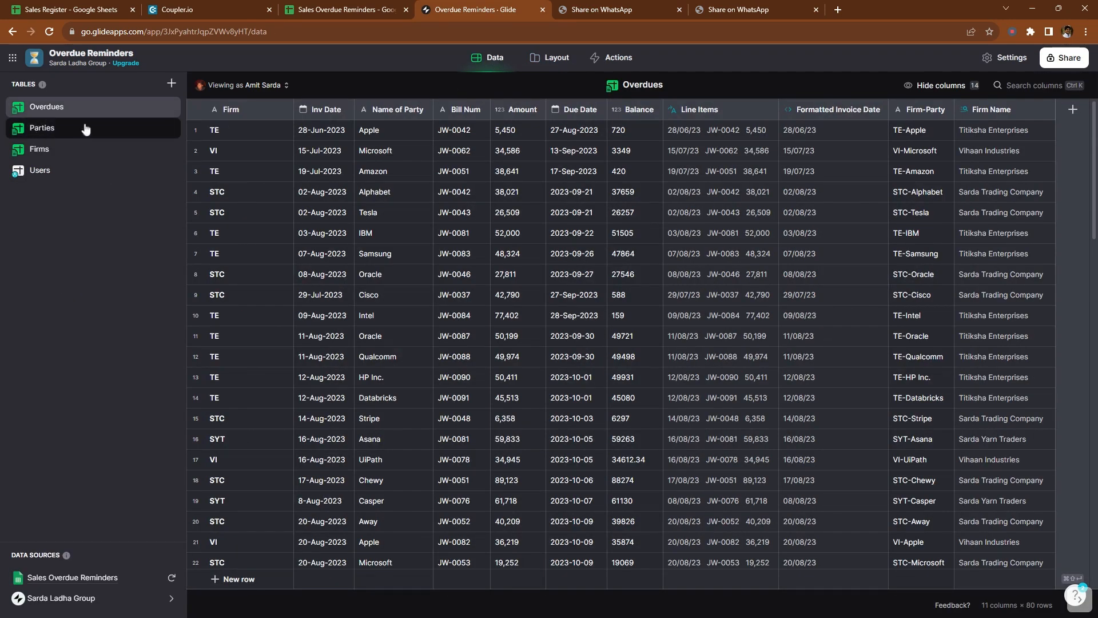
pyautogui.click(329, 5)
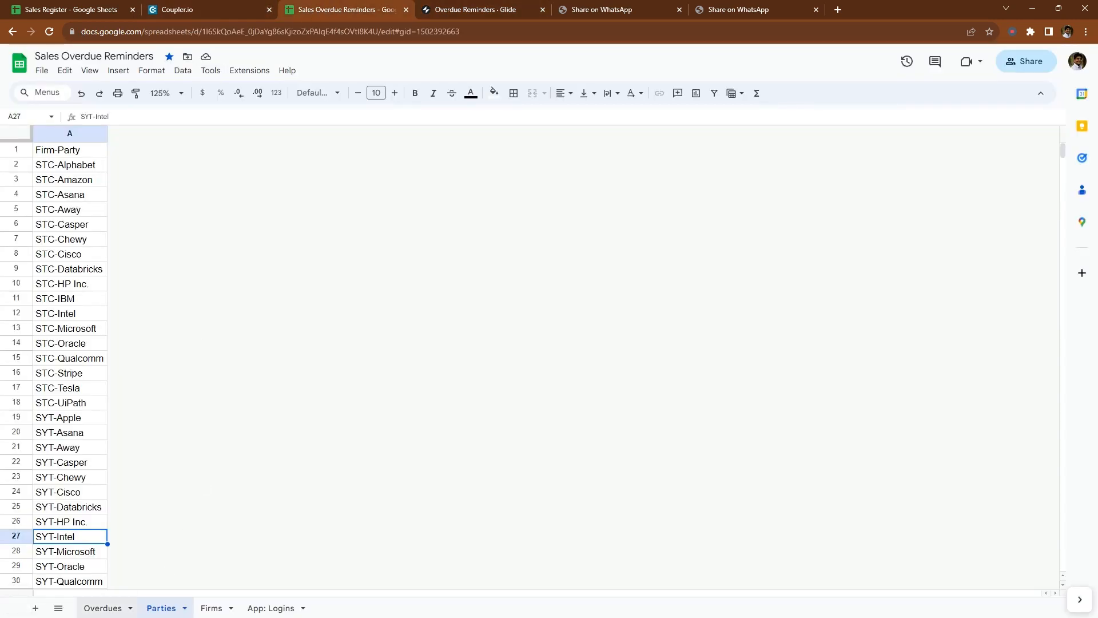
pyautogui.click(100, 607)
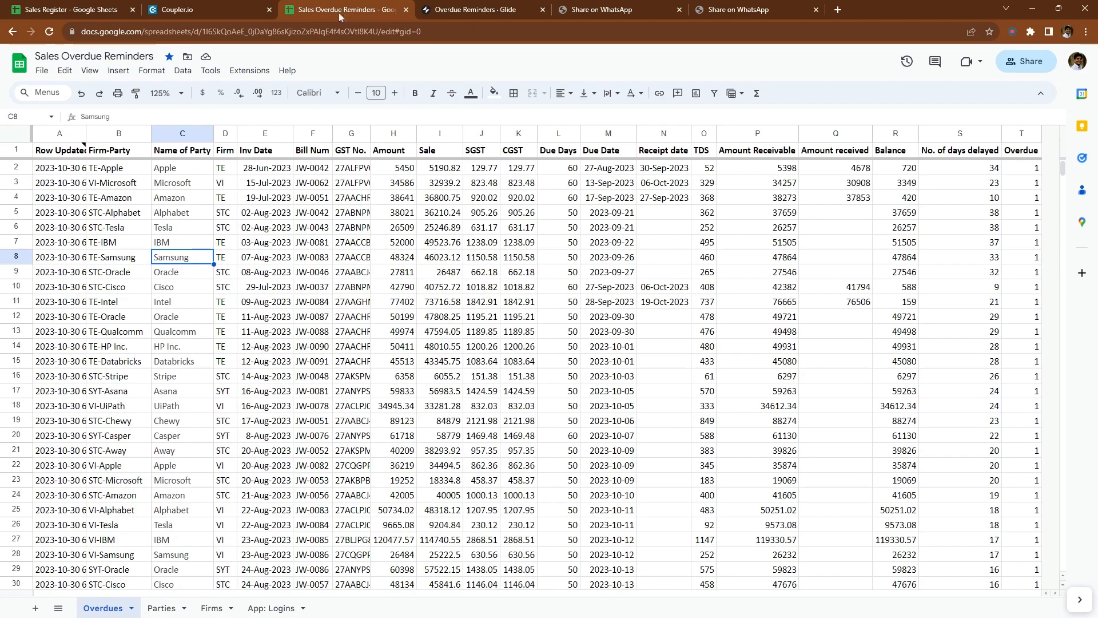
pyautogui.click(206, 9)
pyautogui.click(475, 9)
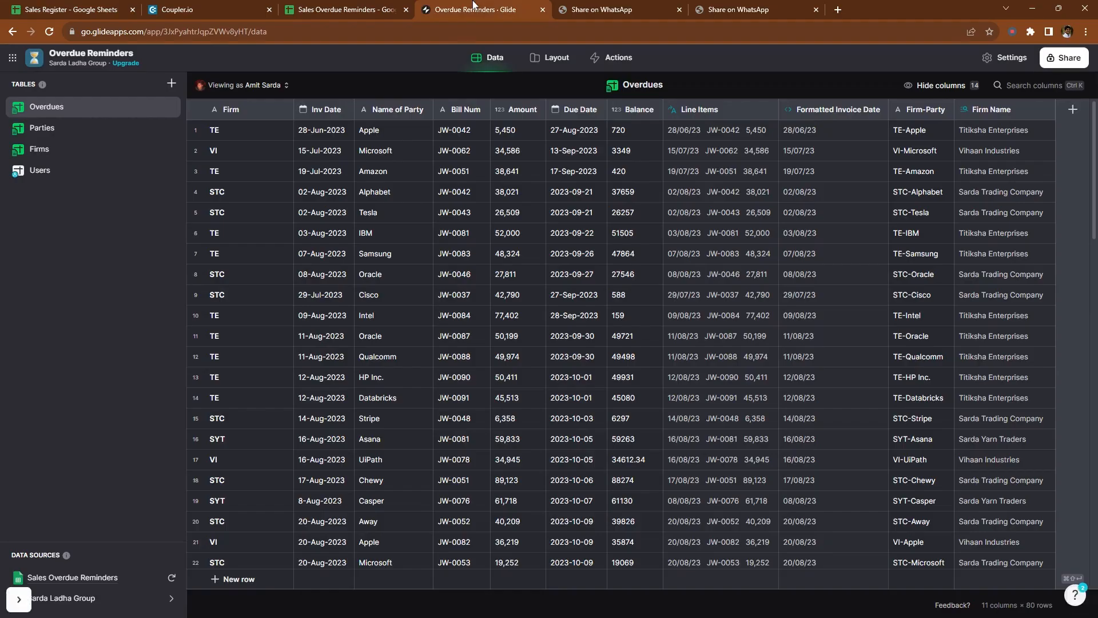
# Step: Compare Glide's Parties table with the Parties sheet and its unique-list formula in Sales Overdue Reminders
pyautogui.click(71, 128)
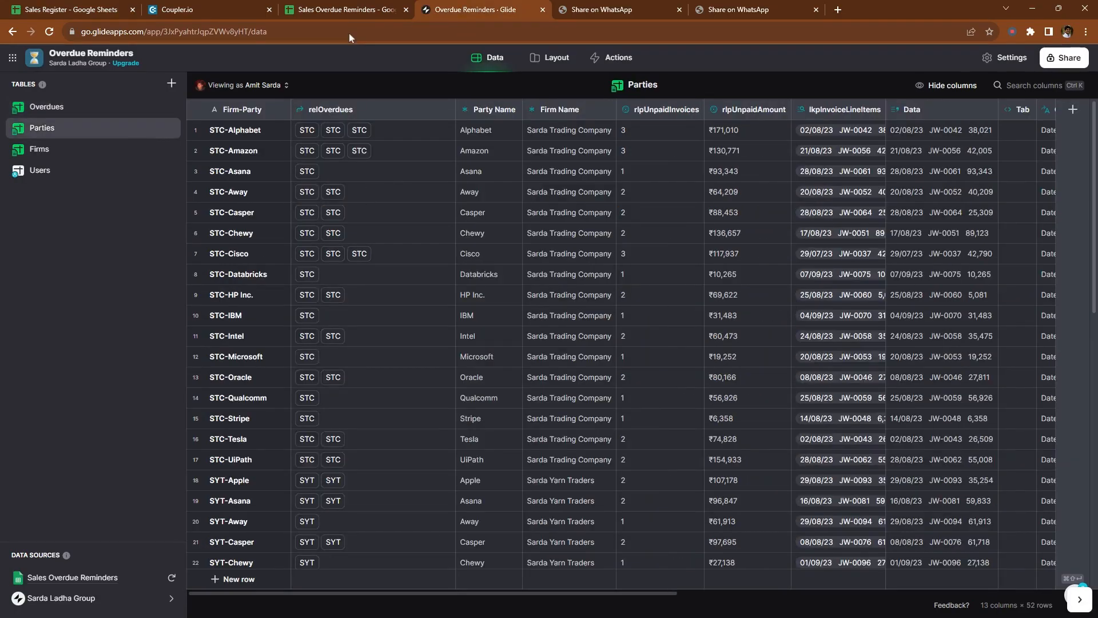
pyautogui.click(343, 9)
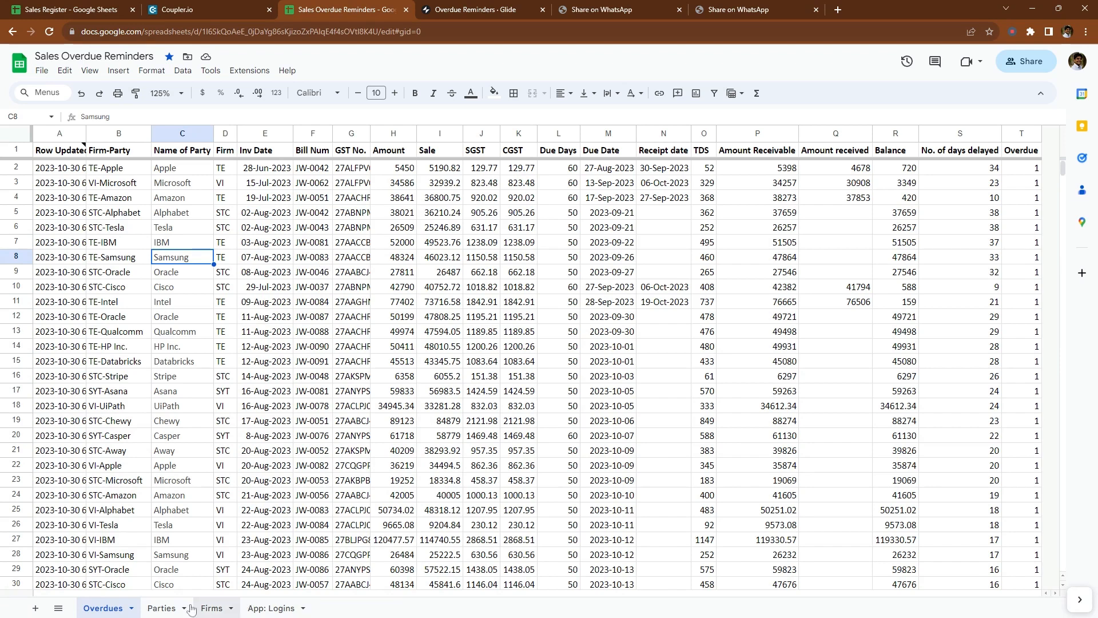
pyautogui.click(162, 607)
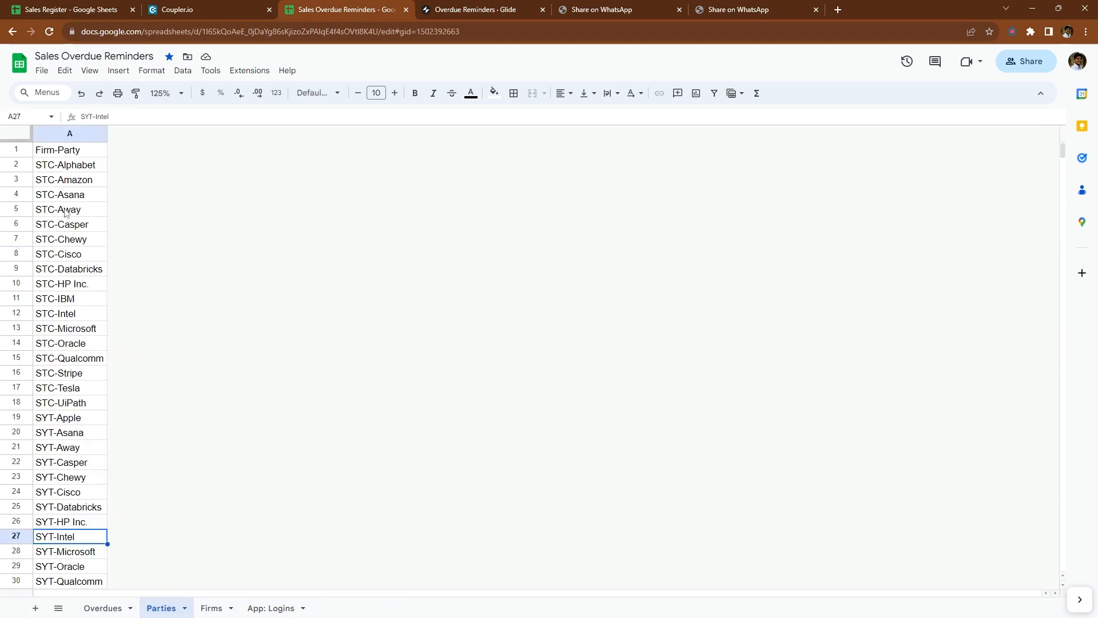
pyautogui.click(61, 167)
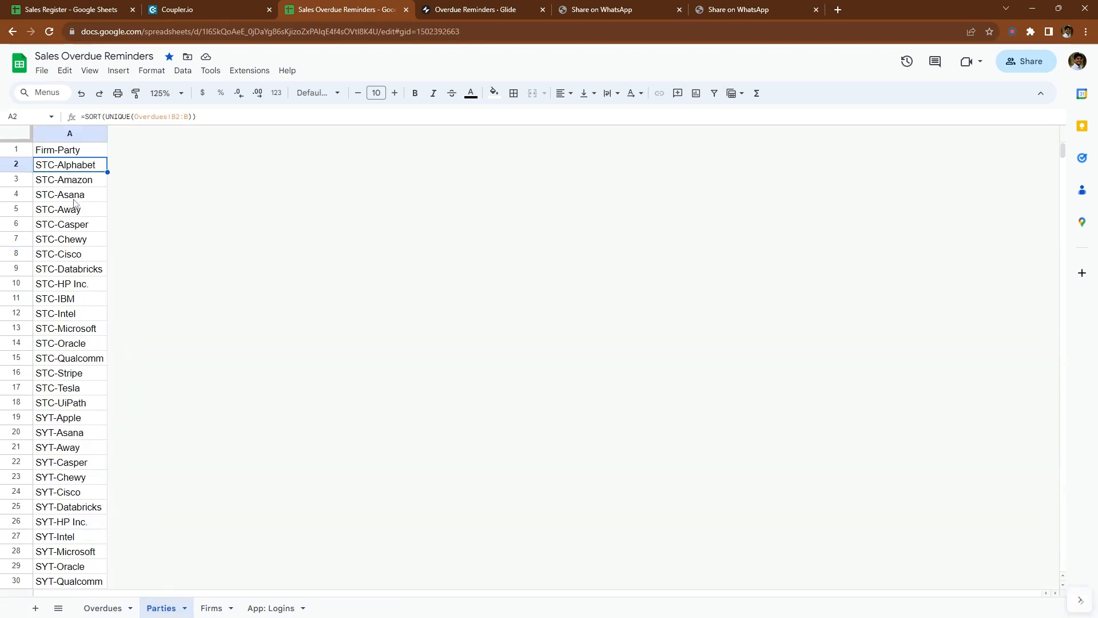
# Step: Switch back to Glide and hide the relOverdues column in the Parties table
pyautogui.click(479, 7)
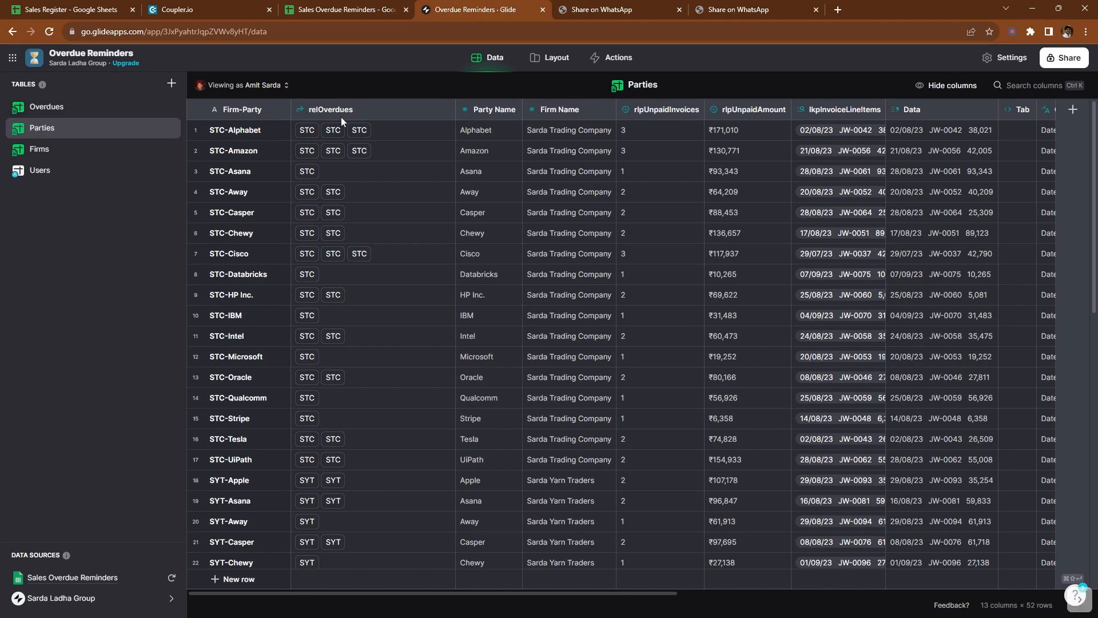
pyautogui.click(447, 113)
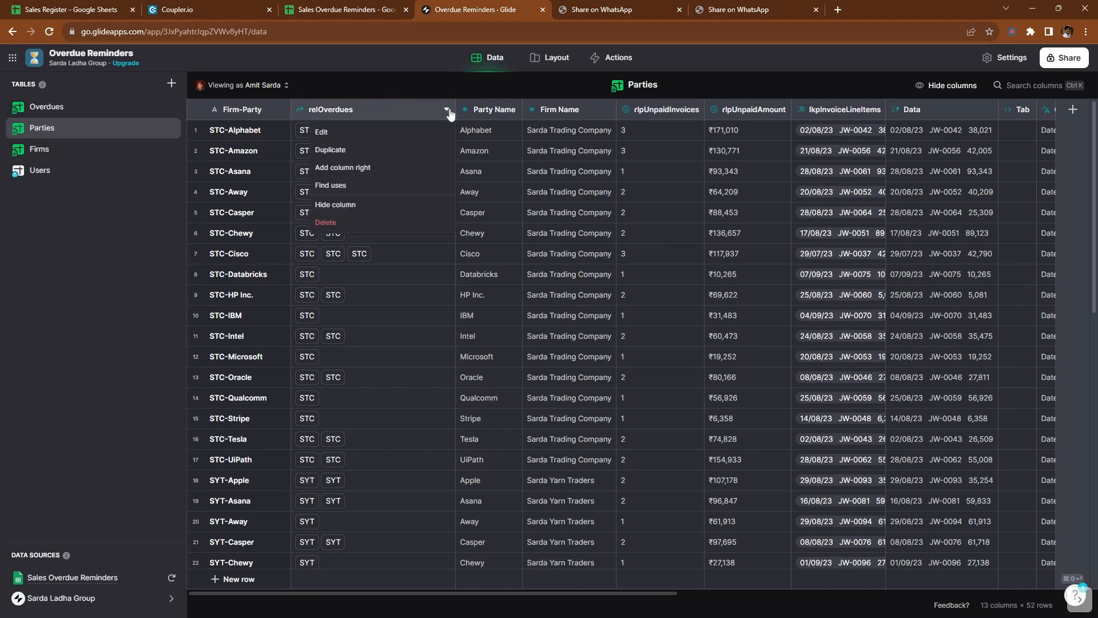
pyautogui.click(372, 204)
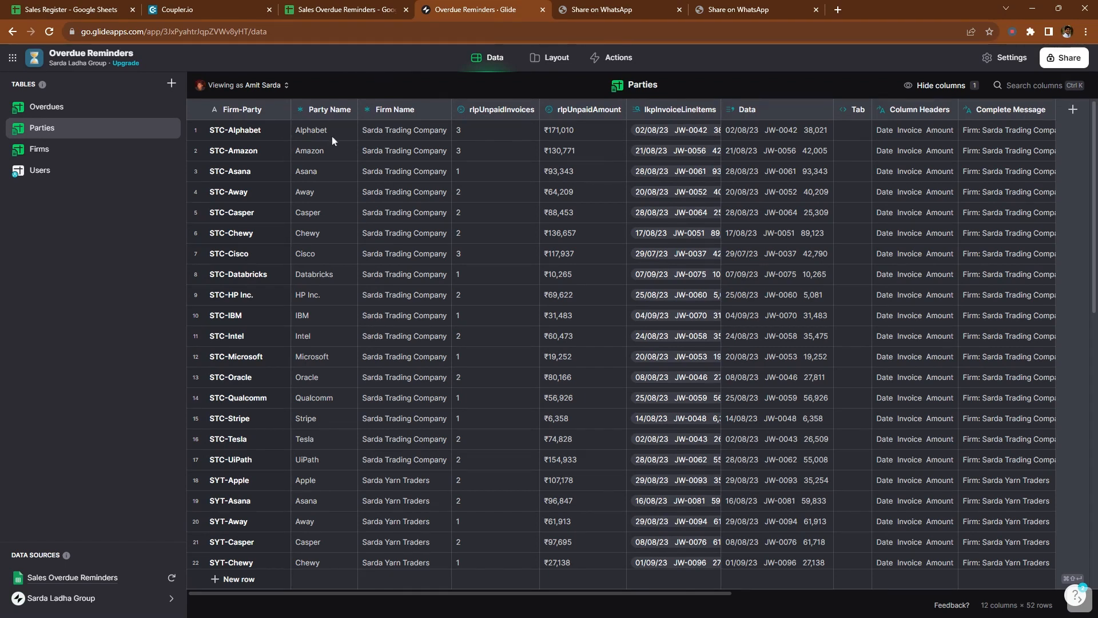
# Step: Review the party name, firm name, unpaid rollup and invoice line item columns in the Parties table
pyautogui.click(316, 135)
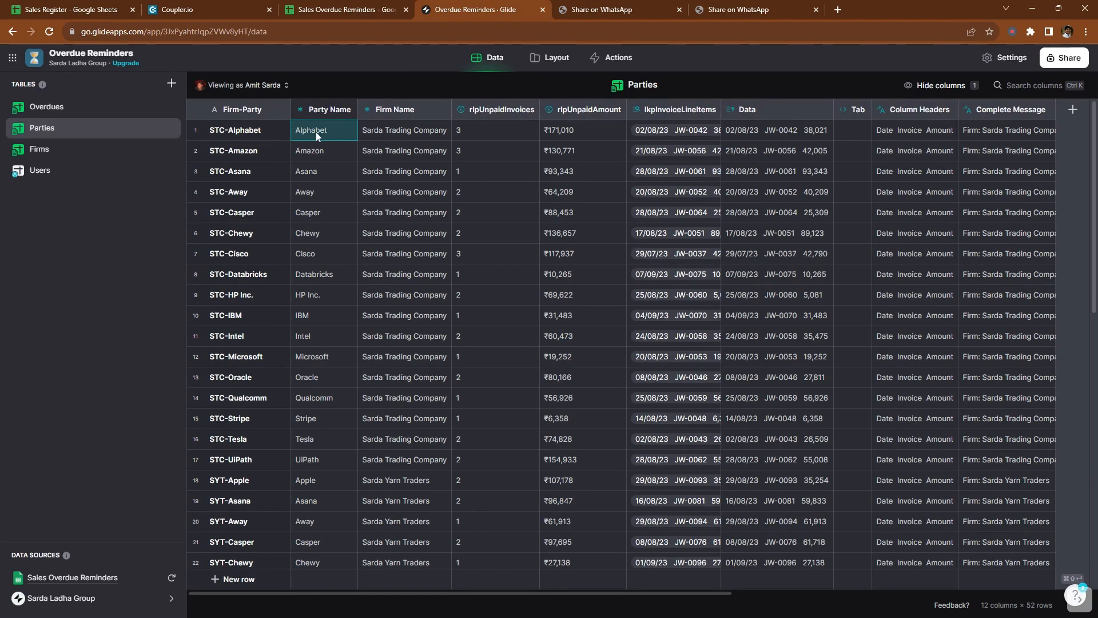
pyautogui.click(412, 133)
pyautogui.click(471, 129)
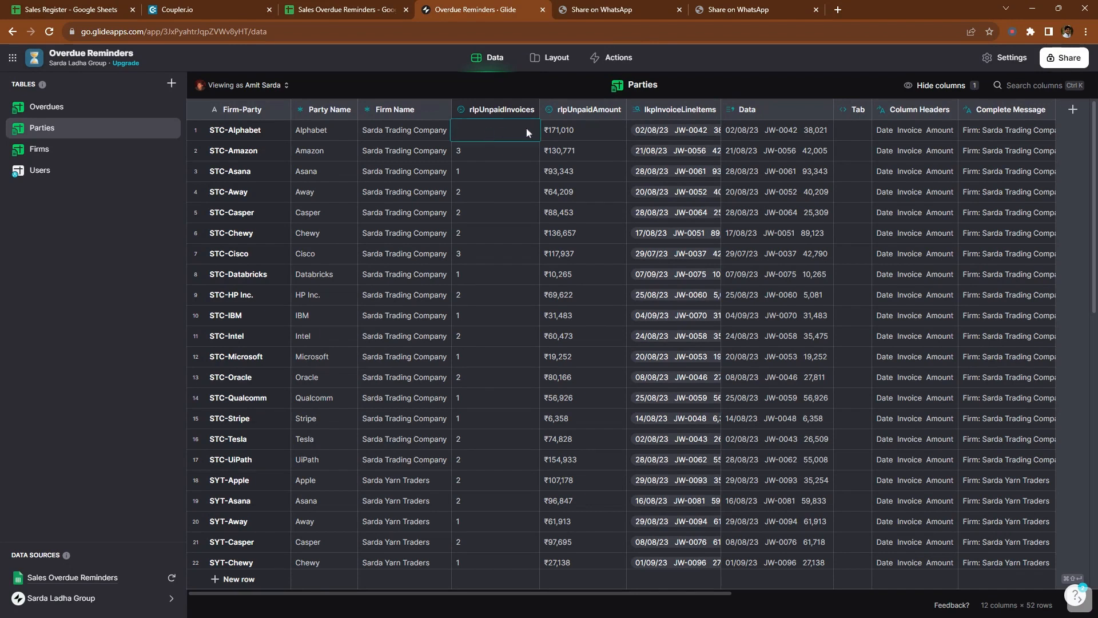
pyautogui.click(496, 158)
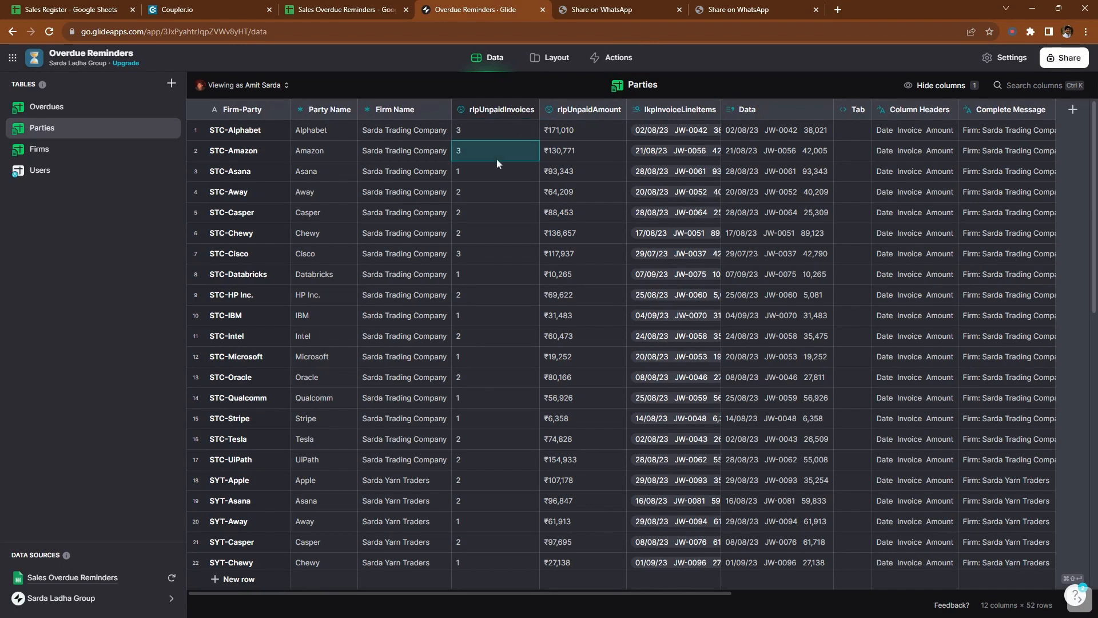
pyautogui.click(590, 136)
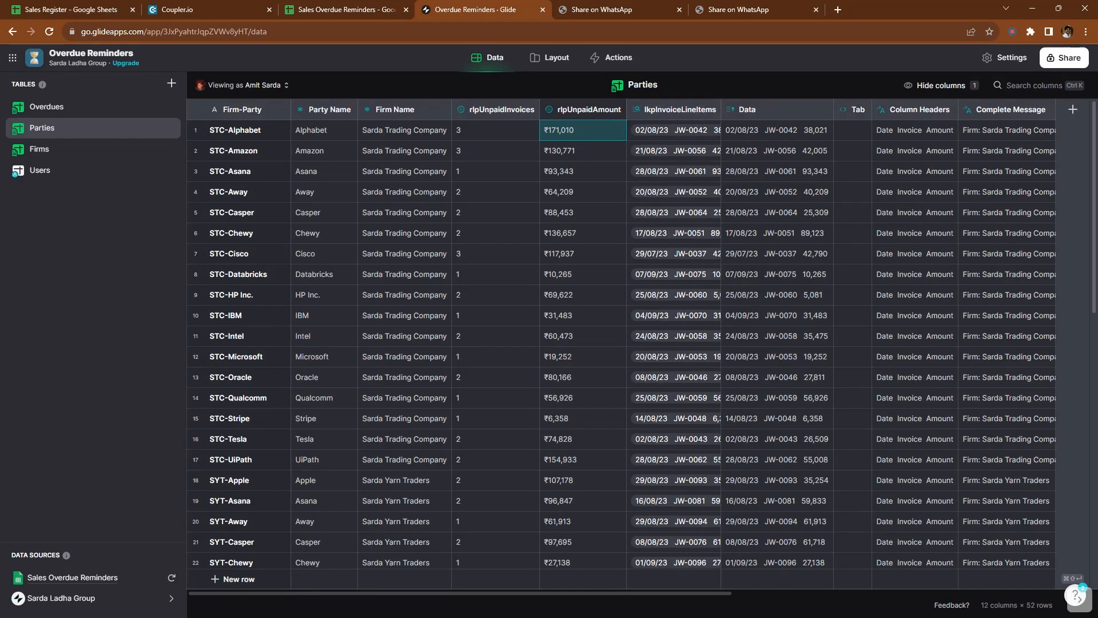
pyautogui.moveTo(720, 109); pyautogui.dragTo(775, 109)
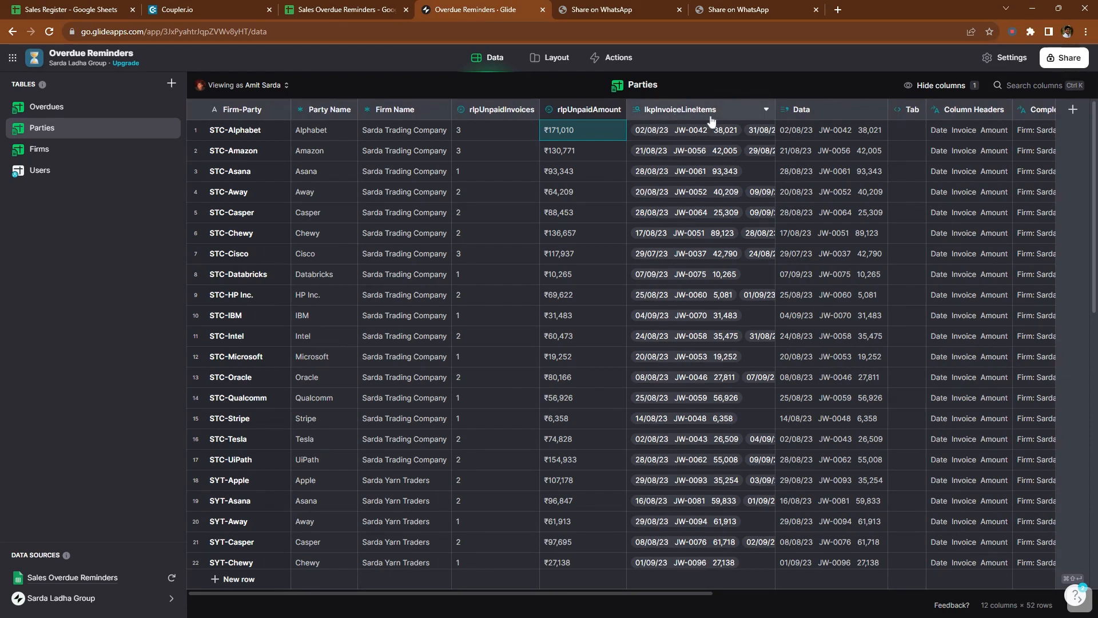
pyautogui.moveTo(774, 110); pyautogui.dragTo(716, 109)
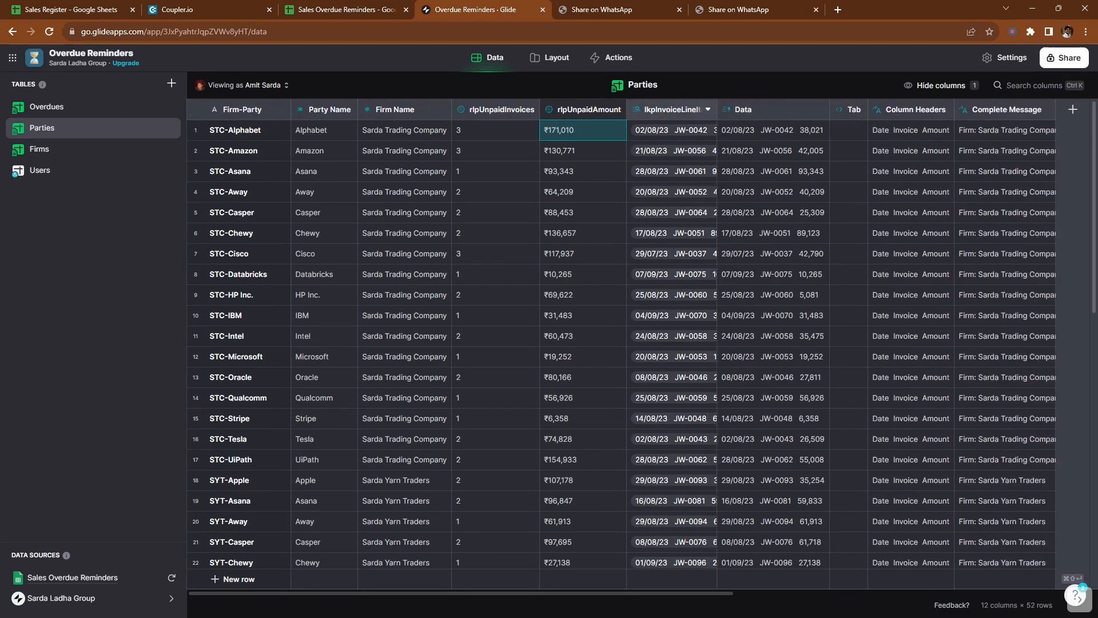
# Step: Inspect the joined-list configuration of the Data column in the Parties table without changing it
pyautogui.moveTo(831, 109); pyautogui.dragTo(854, 109)
pyautogui.click(812, 113)
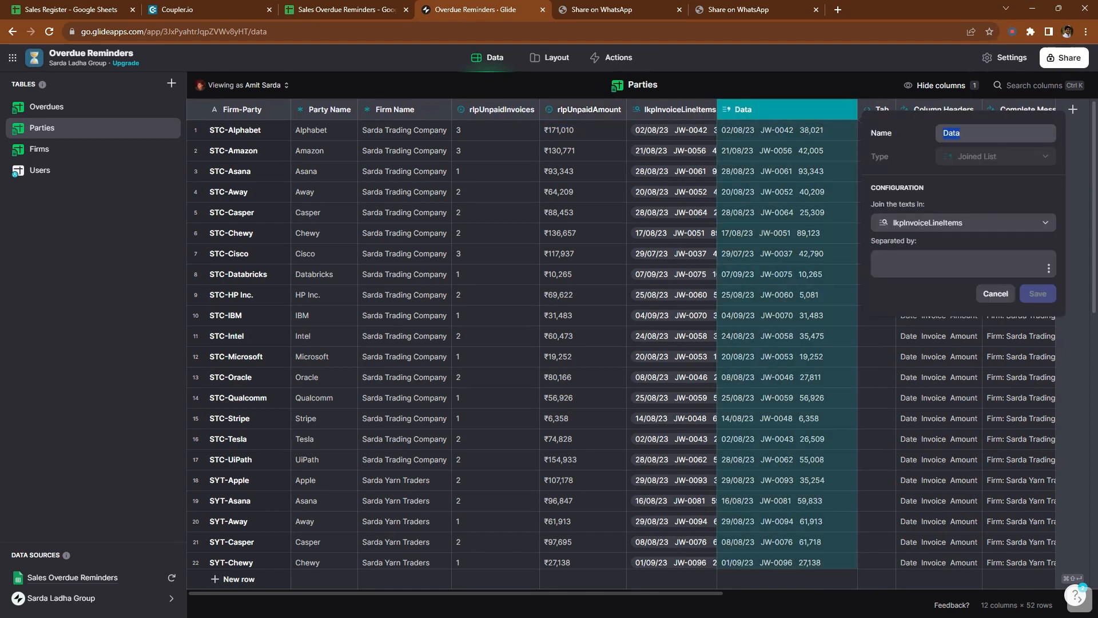
pyautogui.click(943, 266)
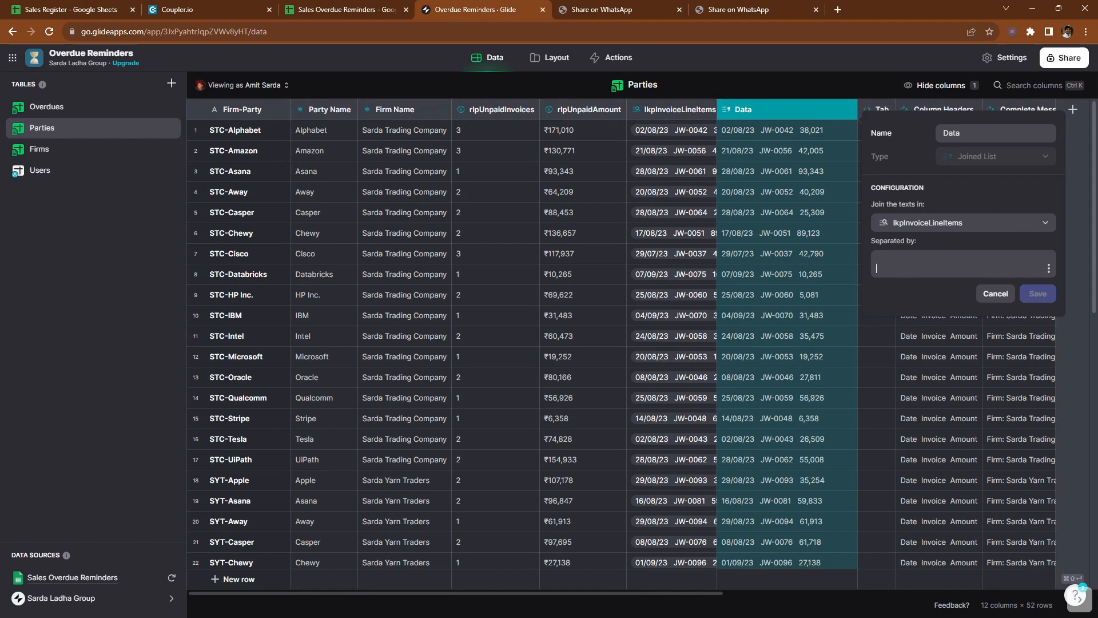
pyautogui.click(996, 294)
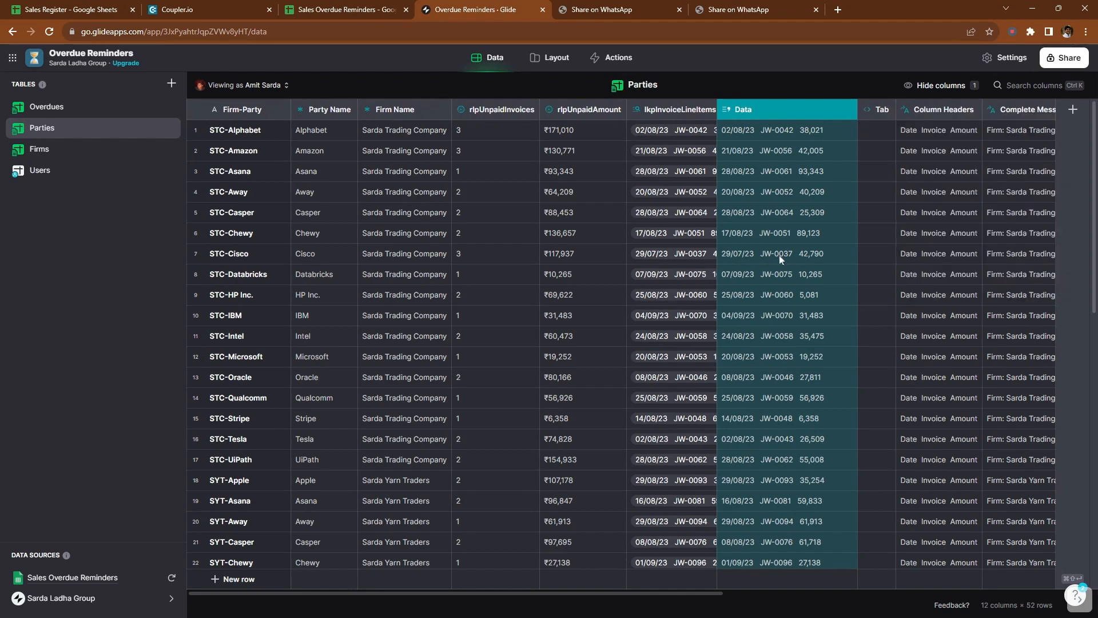
pyautogui.click(856, 110)
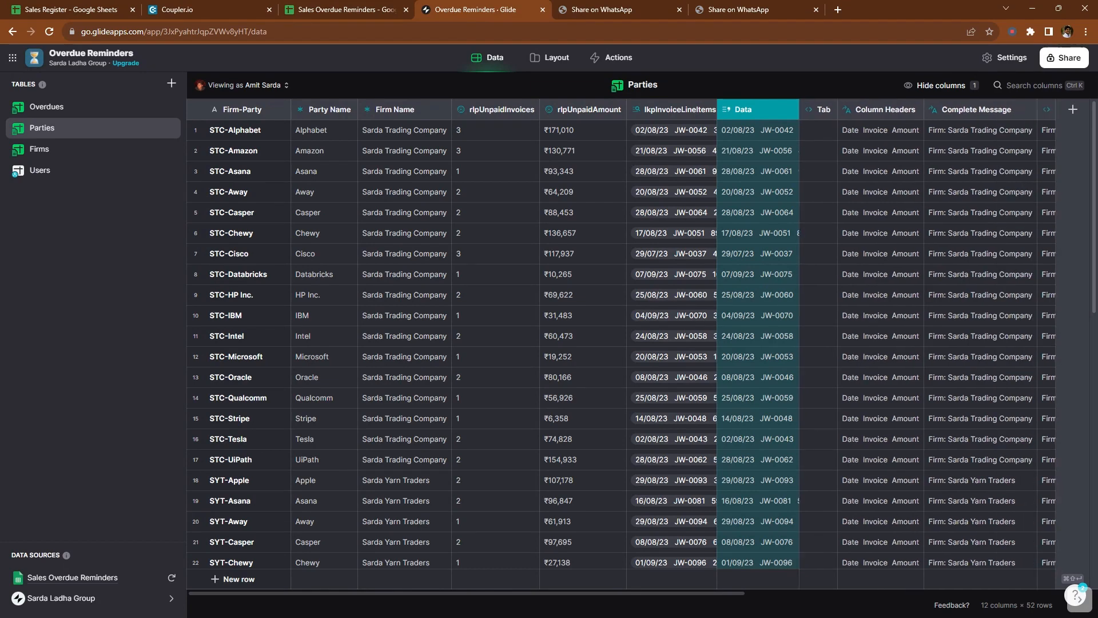
# Step: Check the Tab column's Excel formula and the Column Headers template with its TAB replacement
pyautogui.click(638, 132)
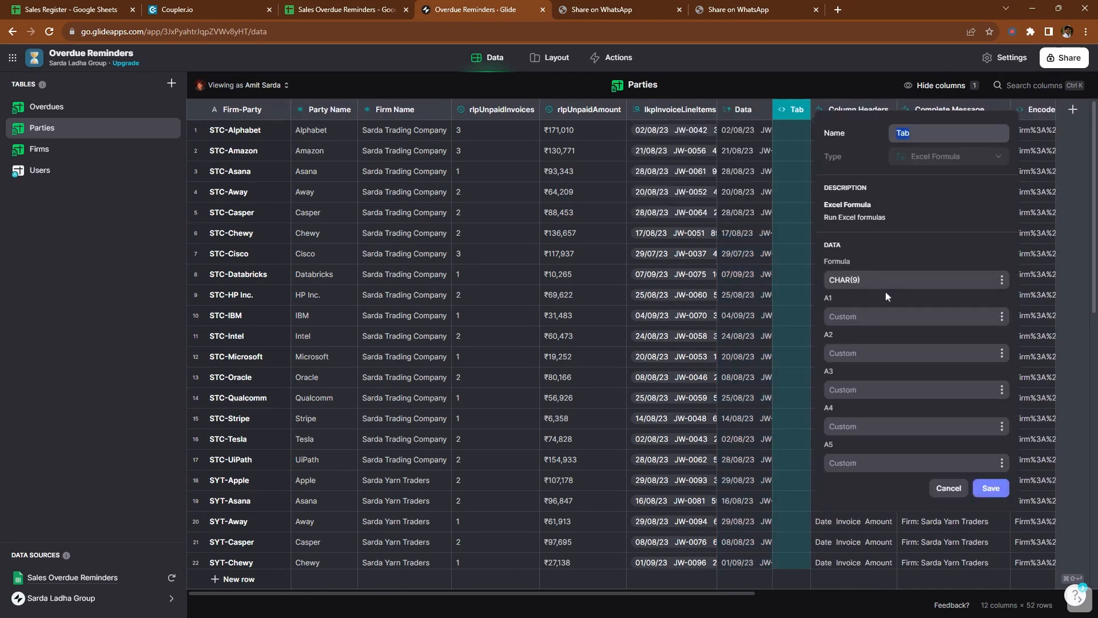
pyautogui.click(949, 488)
pyautogui.doubleClick(858, 109)
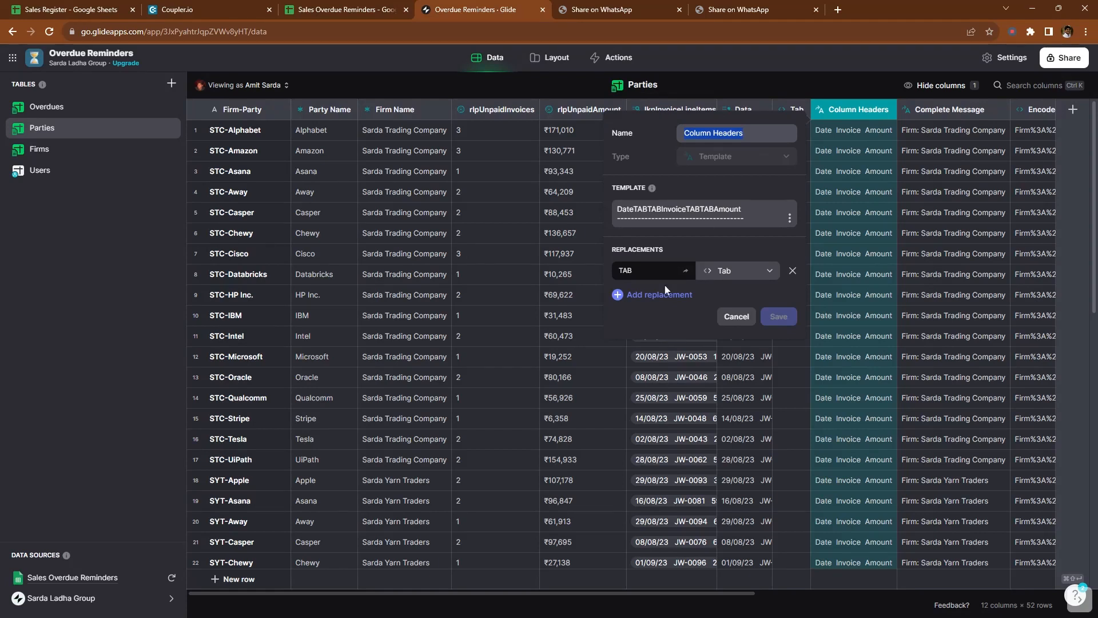
pyautogui.click(631, 270)
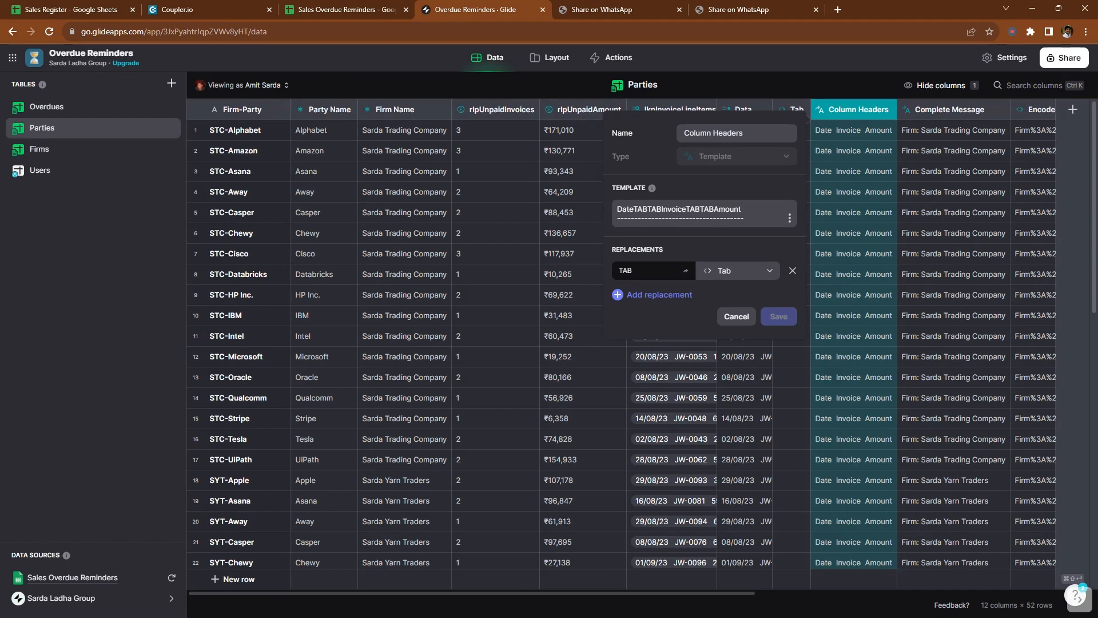
pyautogui.click(736, 316)
# Step: Examine the Complete Message template and its replacements, and recheck the Column Headers template it uses
pyautogui.click(951, 117)
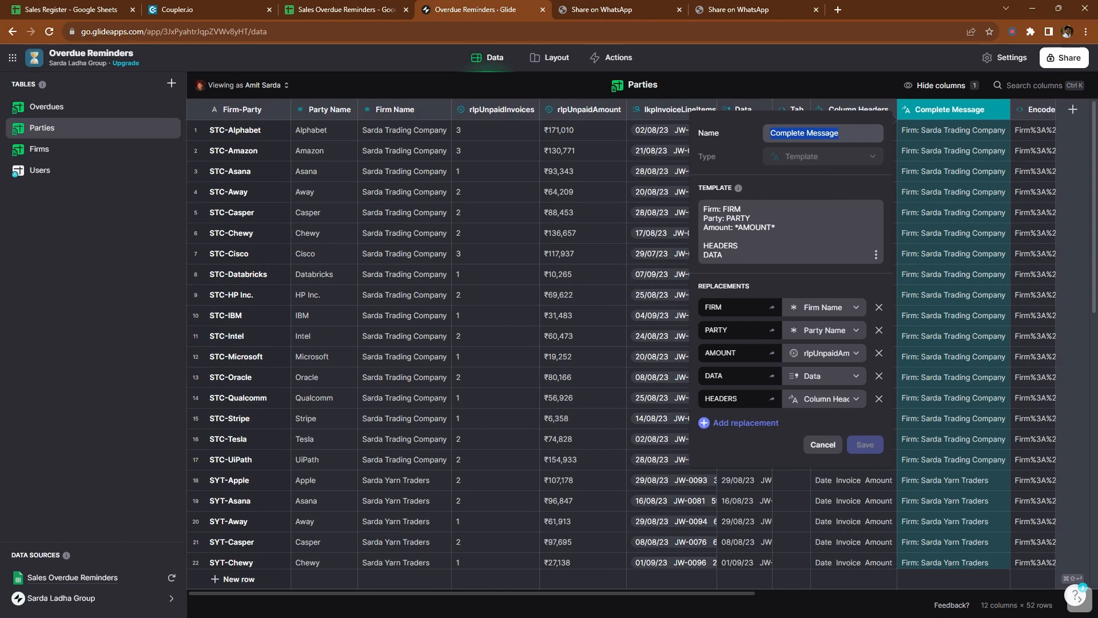
pyautogui.click(737, 228)
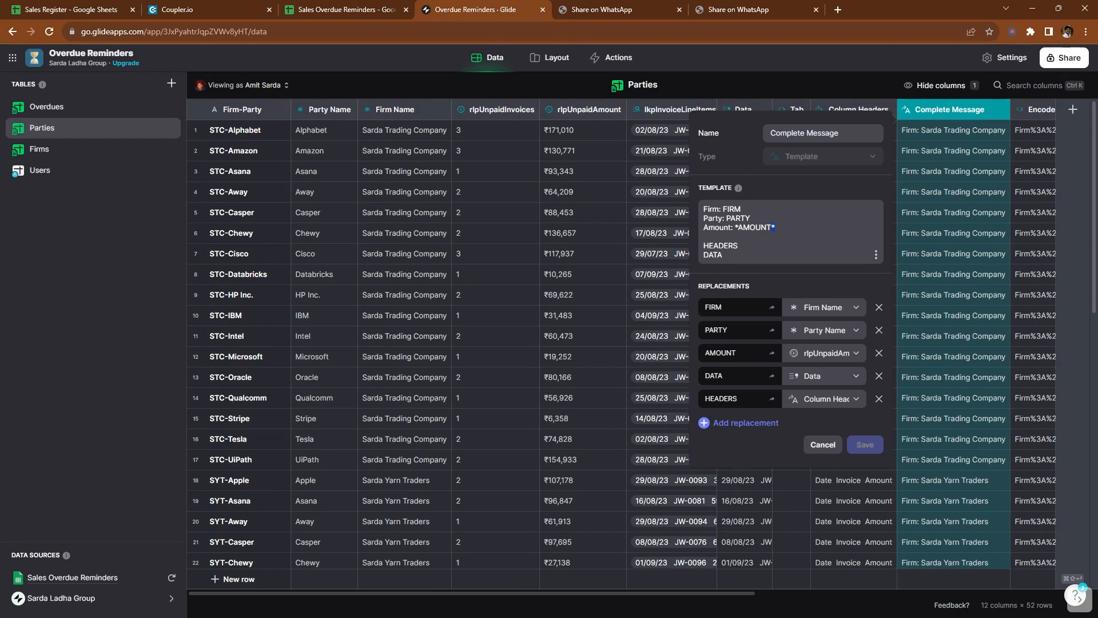
pyautogui.doubleClick(712, 255)
pyautogui.click(823, 445)
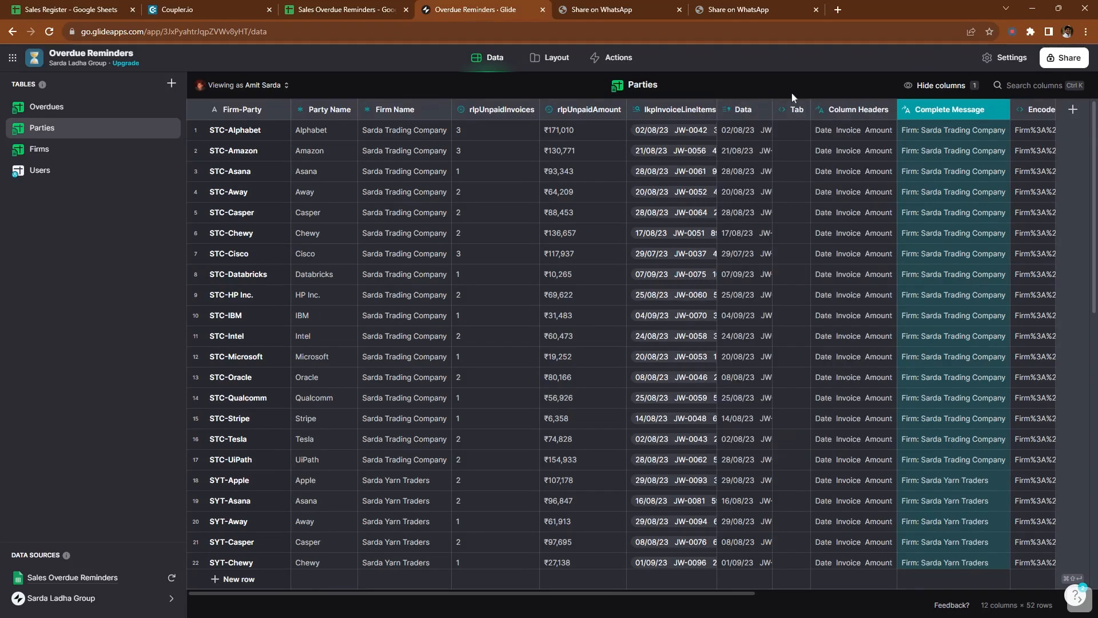
pyautogui.doubleClick(864, 109)
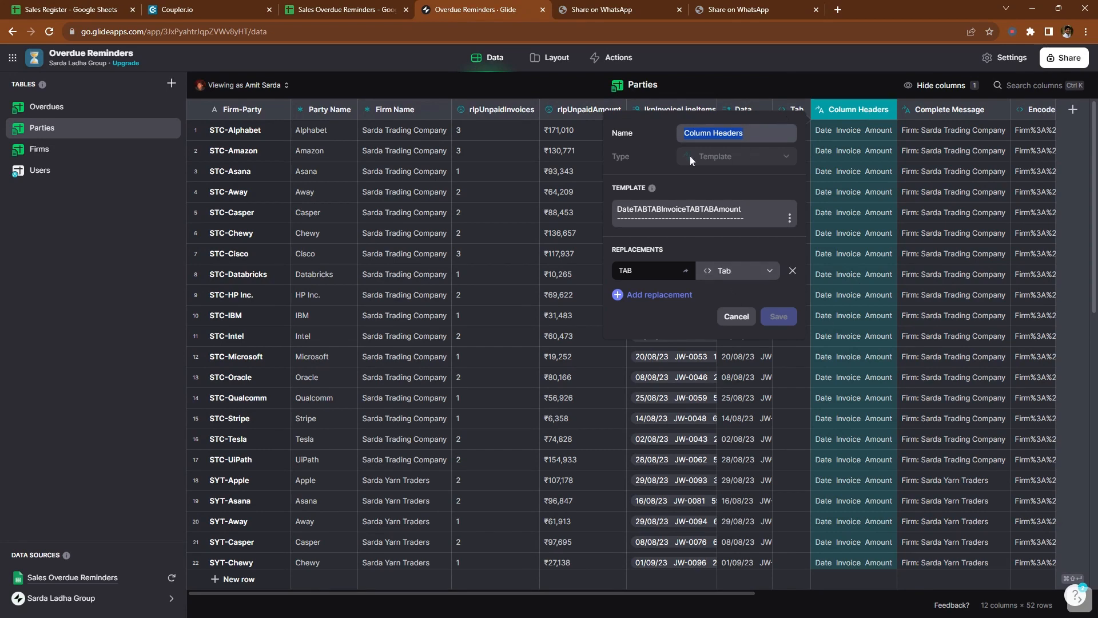
pyautogui.click(735, 316)
# Step: View the full Complete Message text generated for the STC-Alphabet row
pyautogui.moveTo(701, 595); pyautogui.dragTo(822, 588)
pyautogui.doubleClick(778, 109)
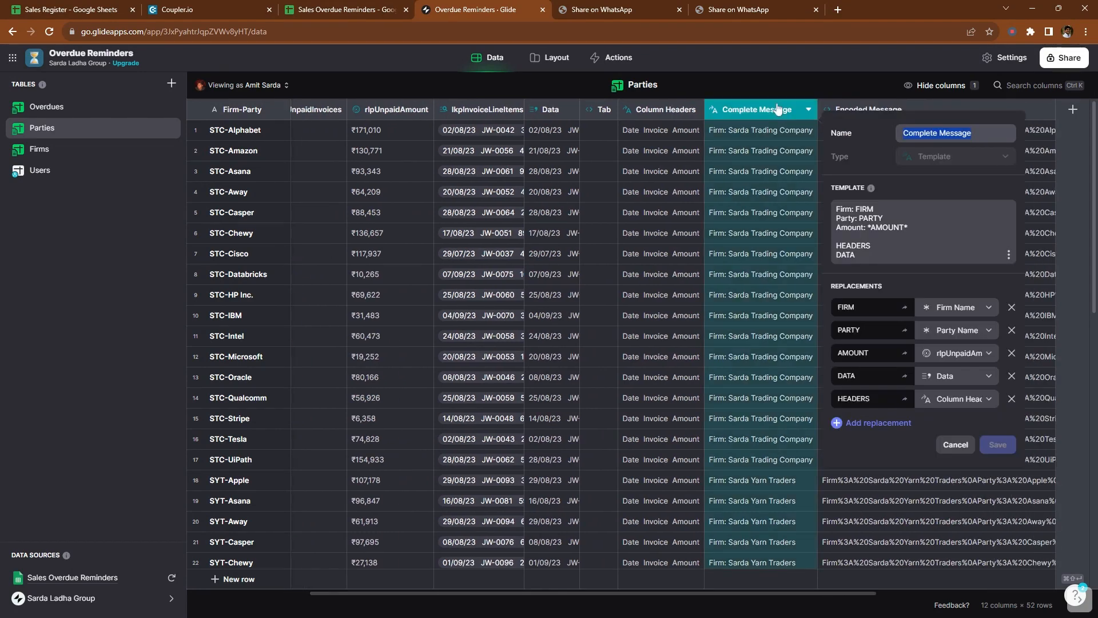
pyautogui.click(956, 446)
pyautogui.click(753, 131)
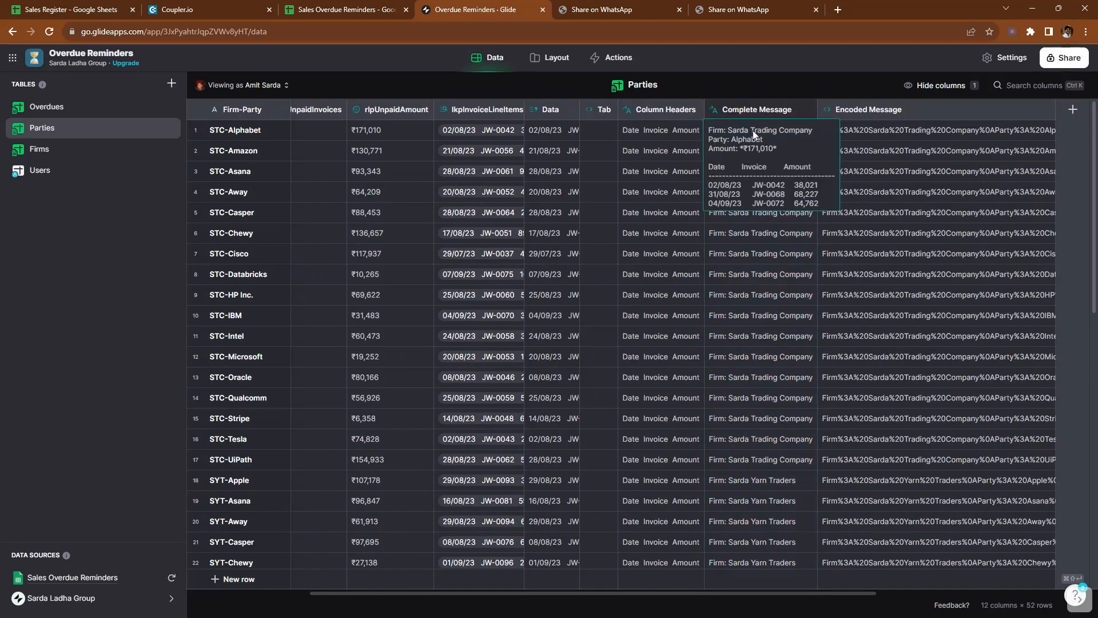
pyautogui.moveTo(711, 131); pyautogui.dragTo(821, 204)
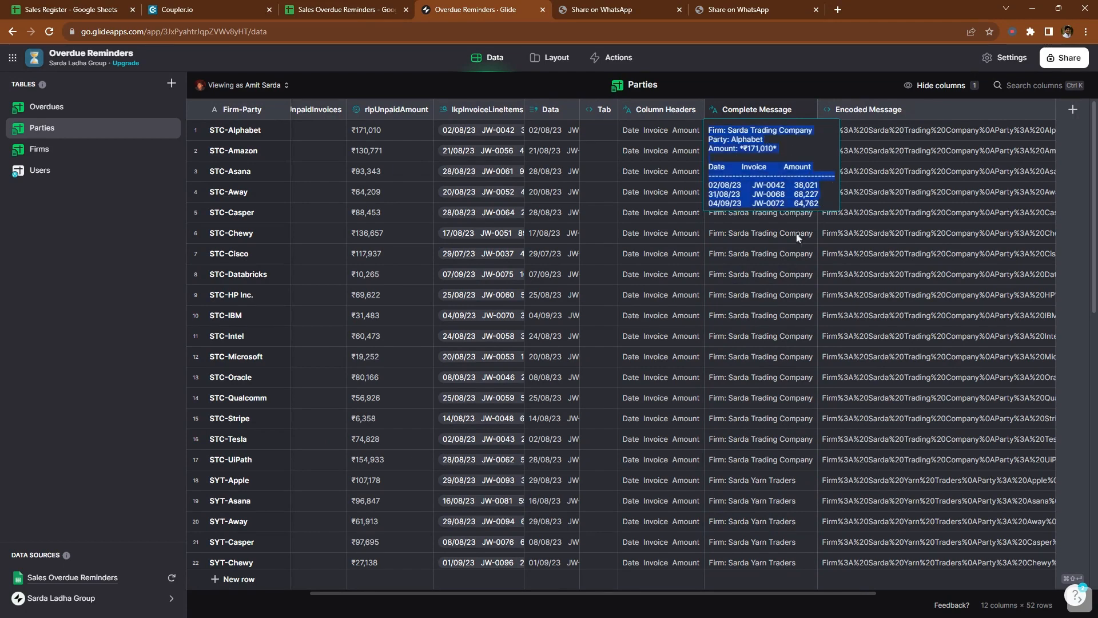
pyautogui.click(757, 232)
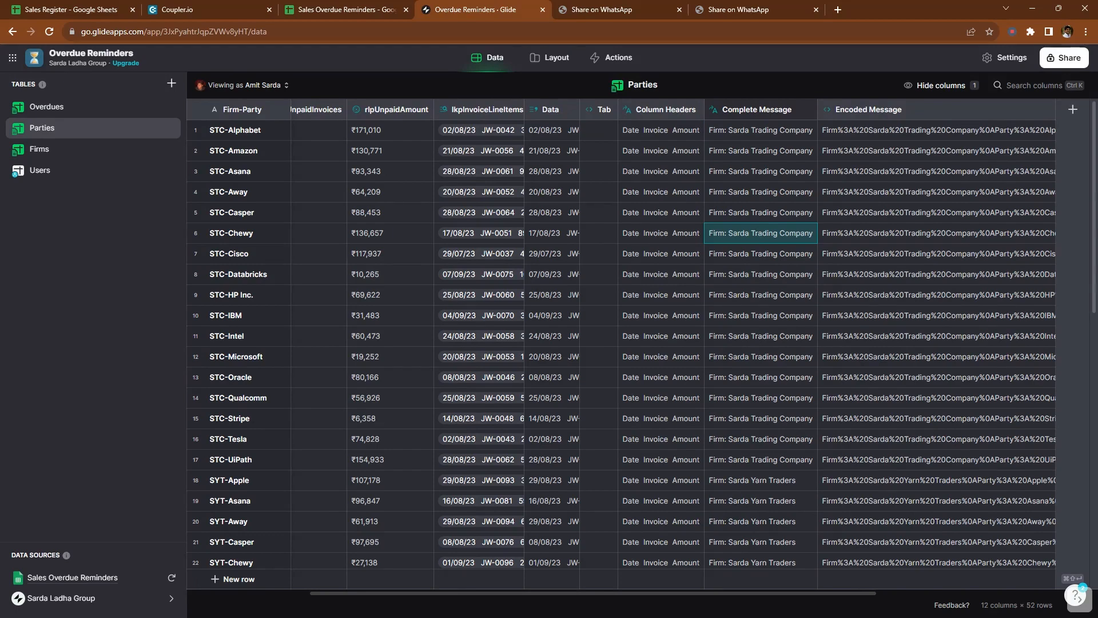
# Step: Hide the Encoded Message column in the Parties table
pyautogui.moveTo(794, 593); pyautogui.dragTo(1002, 594)
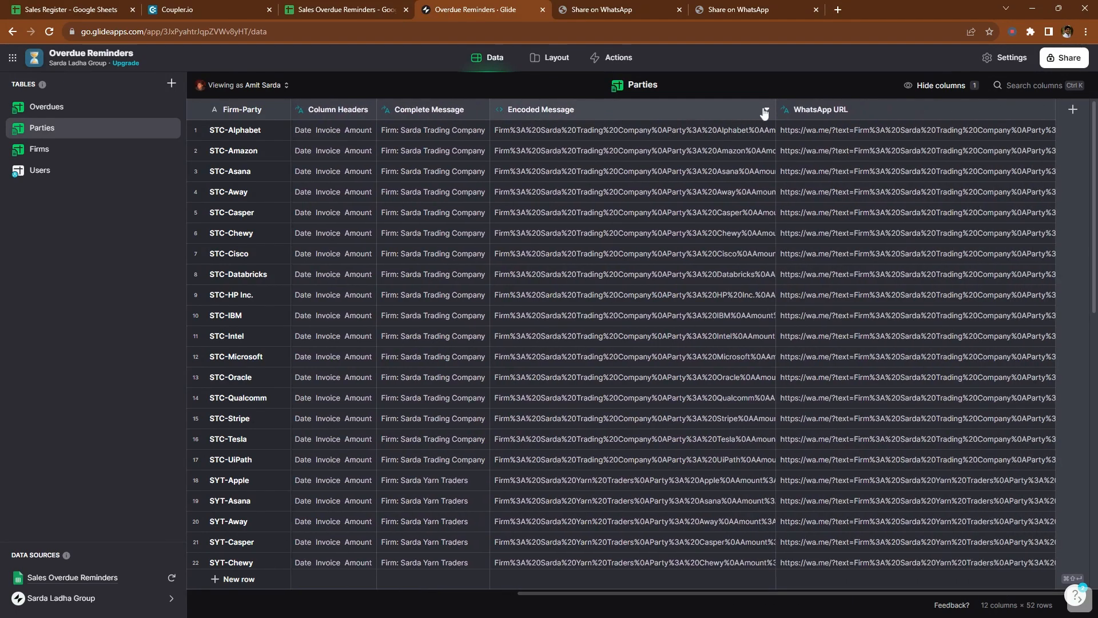
pyautogui.click(769, 113)
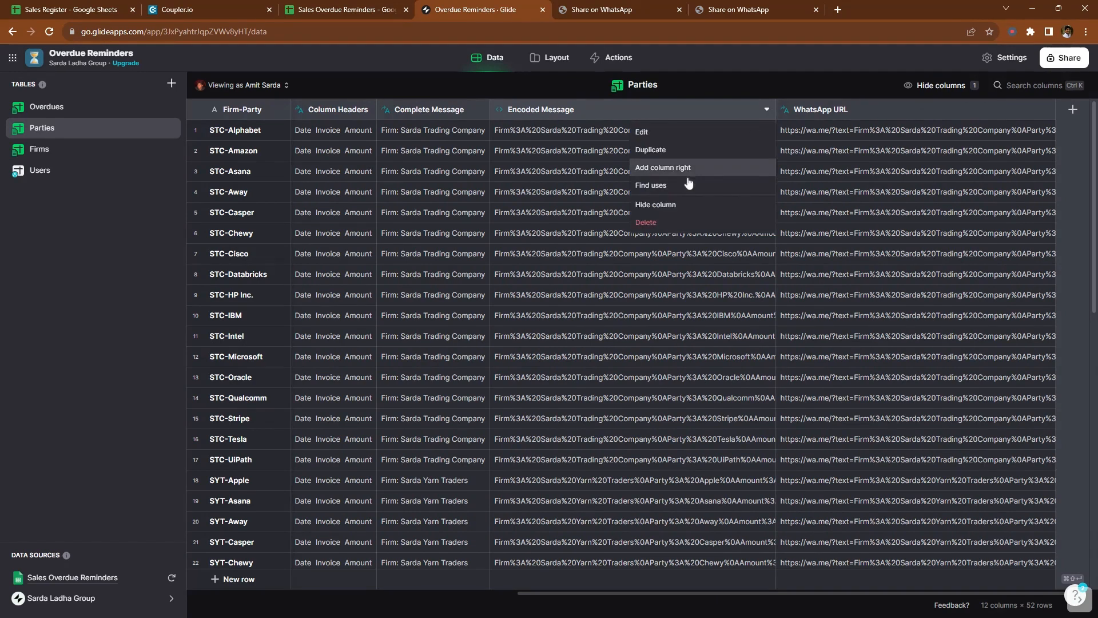
pyautogui.click(726, 204)
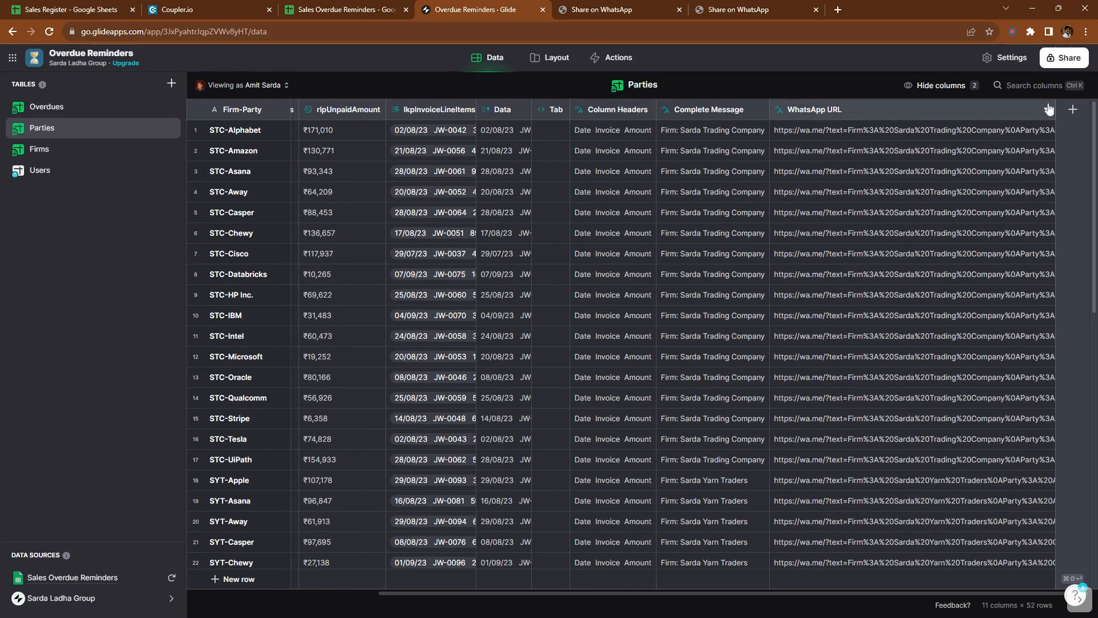
# Step: Inspect the WhatsApp URL column's template and its MESSAGE replacement without changing them
pyautogui.doubleClick(946, 110)
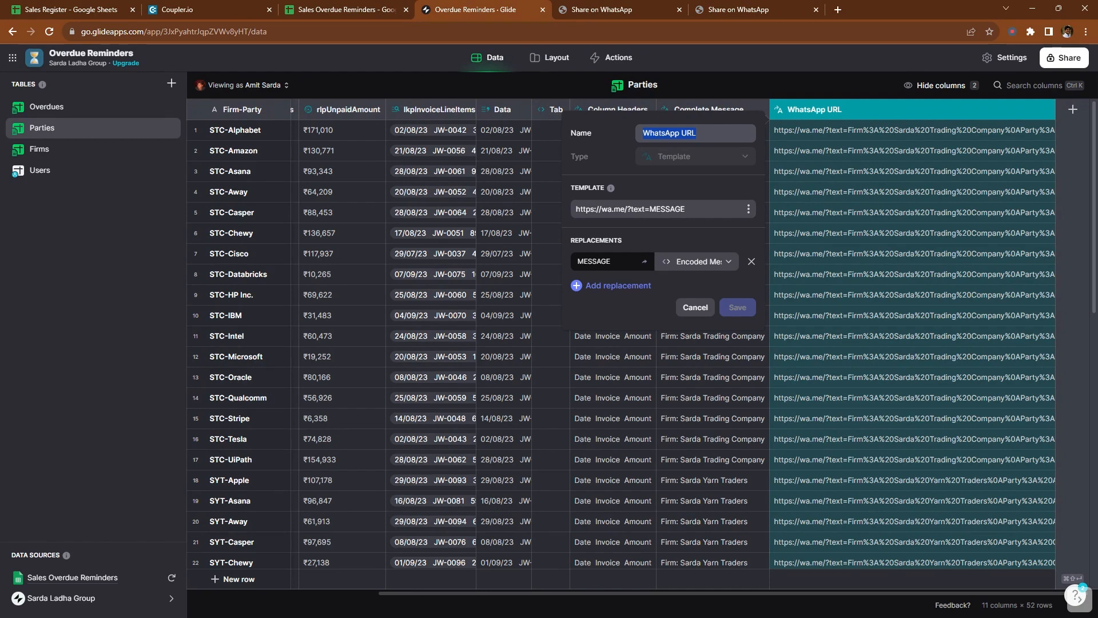
pyautogui.click(695, 307)
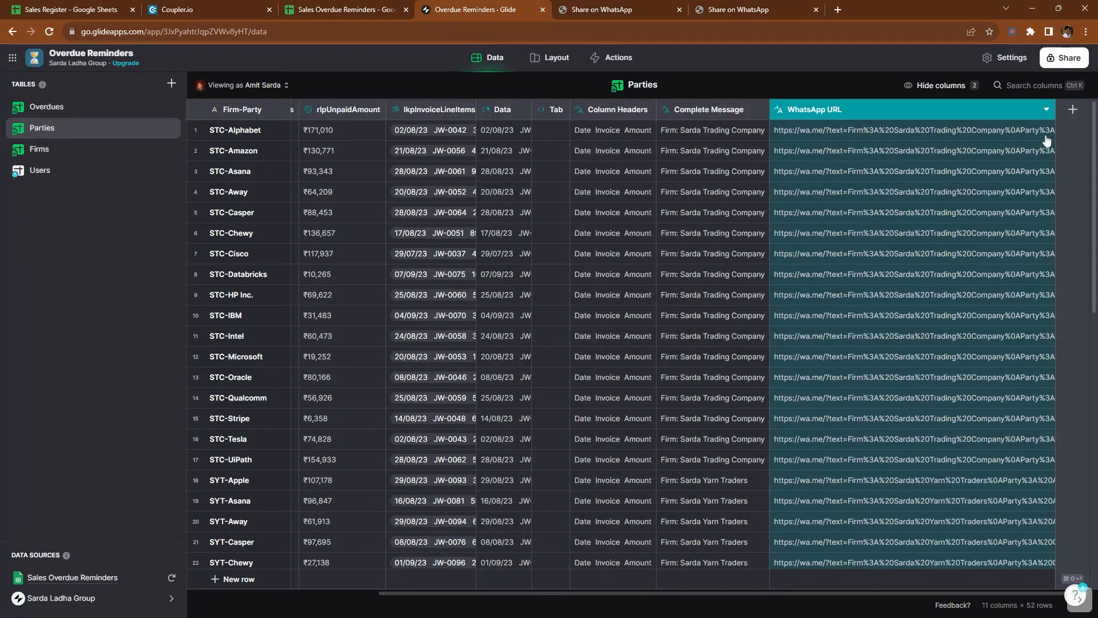
pyautogui.moveTo(842, 594); pyautogui.dragTo(938, 588)
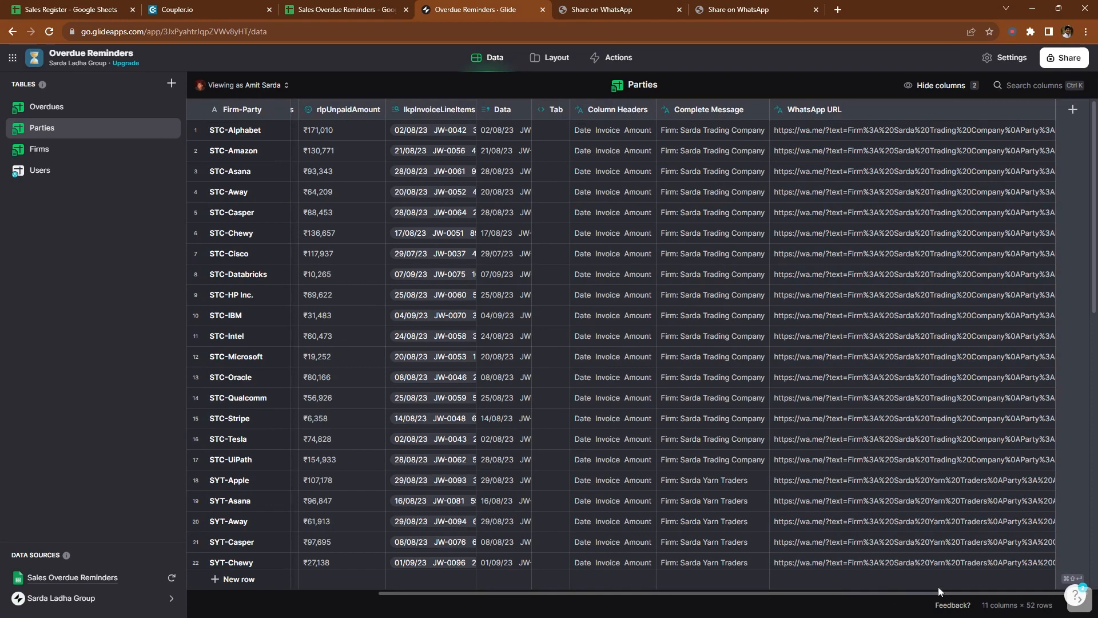
# Step: Narrow the WhatsApp URL column and hide the Tab, Column Headers and lkpInvoiceLineItems columns
pyautogui.moveTo(1054, 109); pyautogui.dragTo(876, 109)
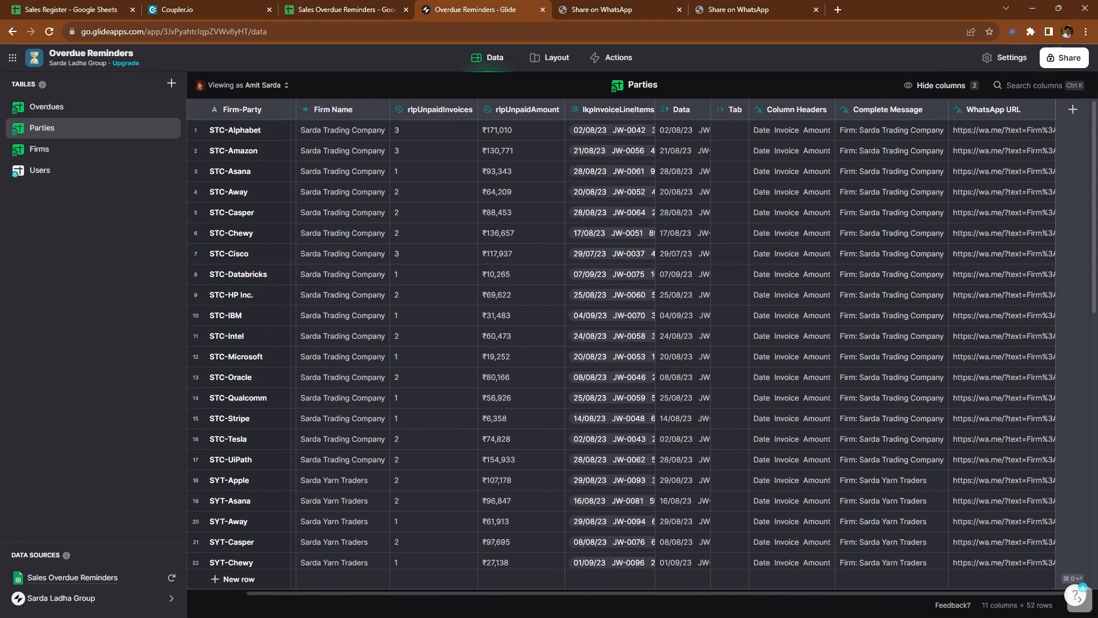
pyautogui.click(741, 109)
pyautogui.click(644, 204)
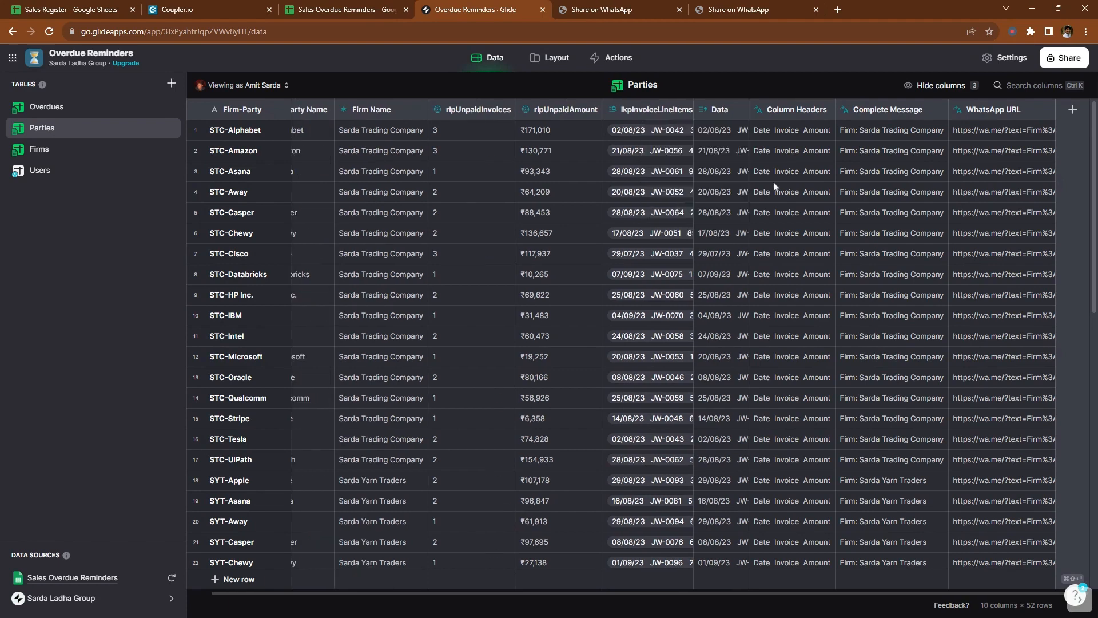
pyautogui.click(826, 112)
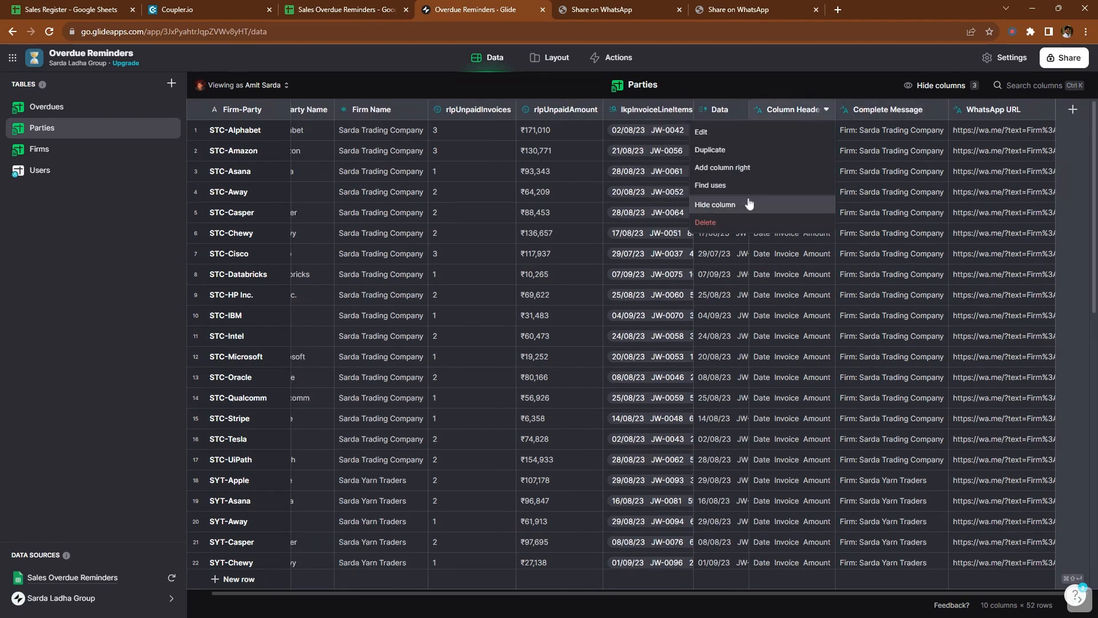
pyautogui.click(753, 203)
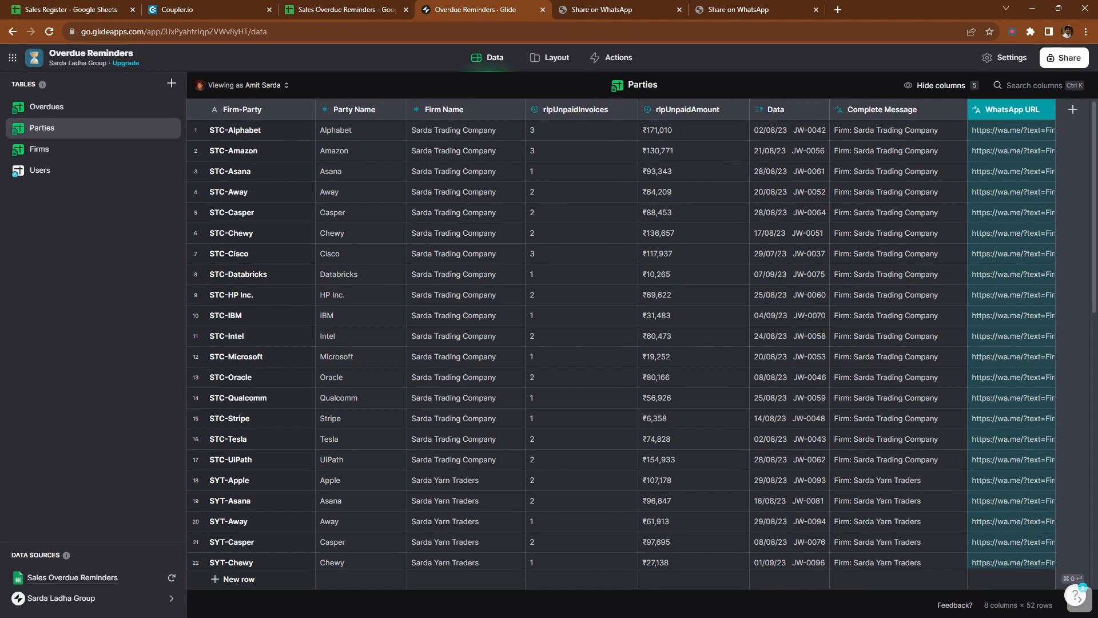
pyautogui.click(887, 168)
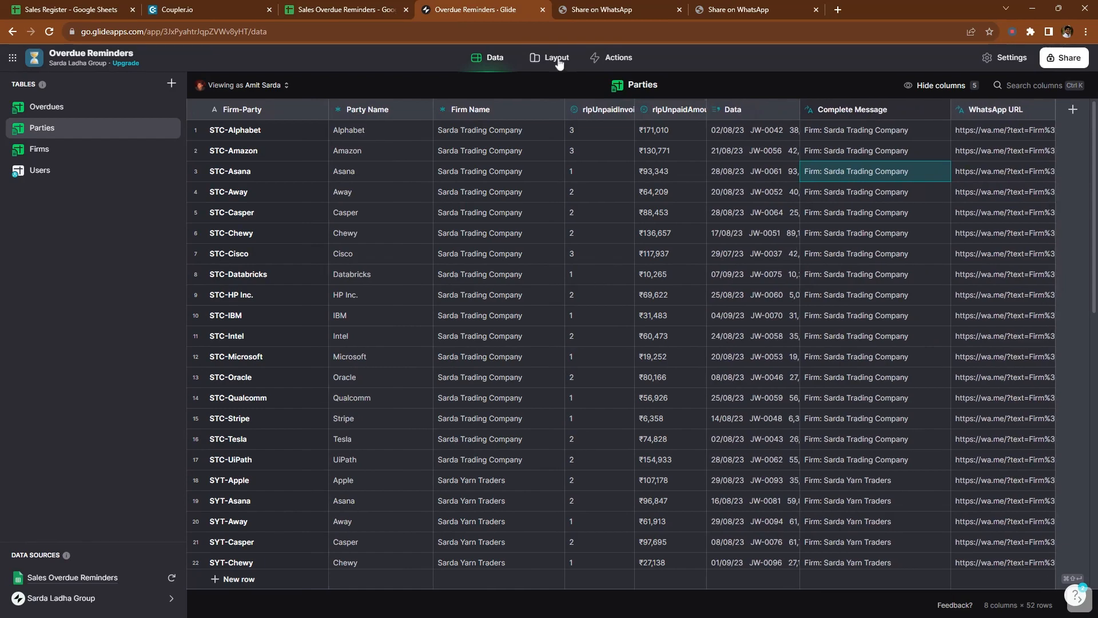
# Step: Go to the app's layout and review the source, style, item data and design settings of the Parties collection
pyautogui.click(552, 57)
pyautogui.click(454, 146)
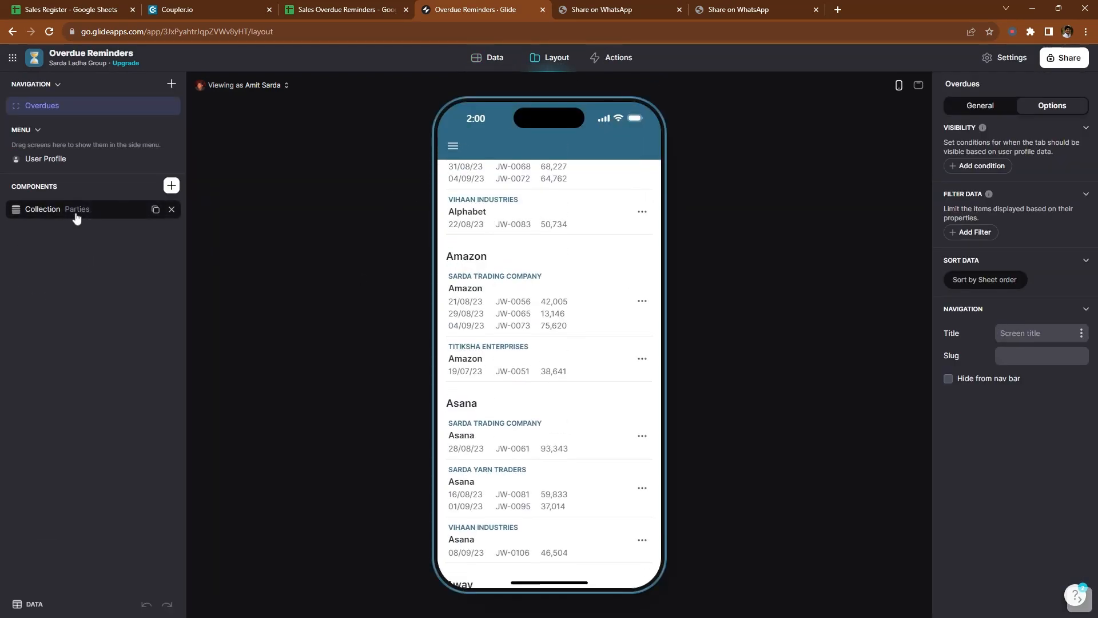
pyautogui.click(54, 212)
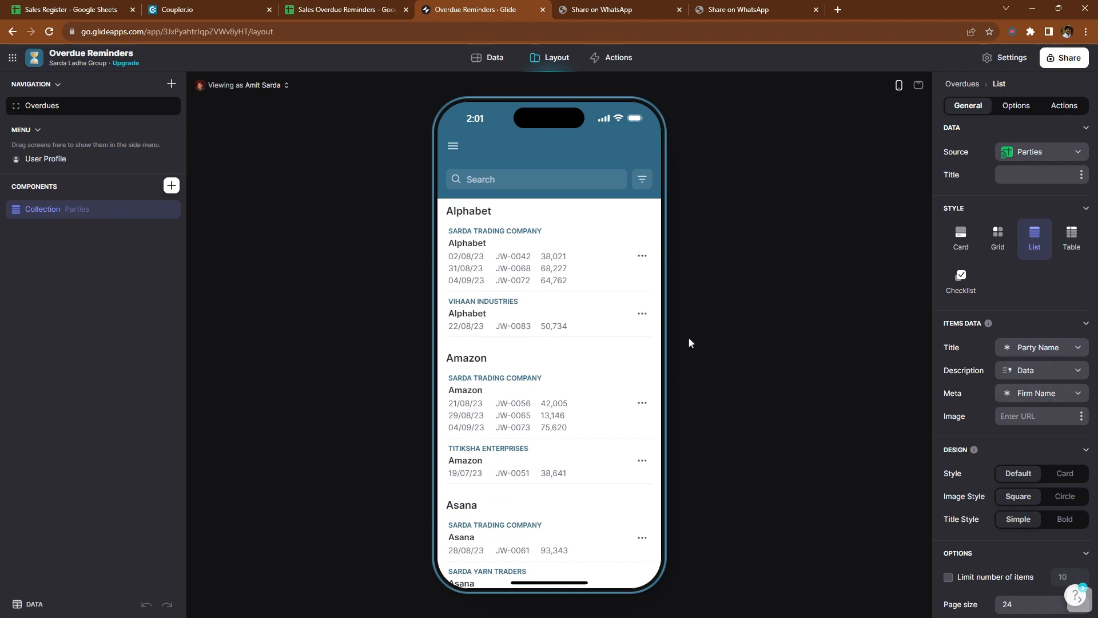
pyautogui.scroll(-2, 1051, 403)
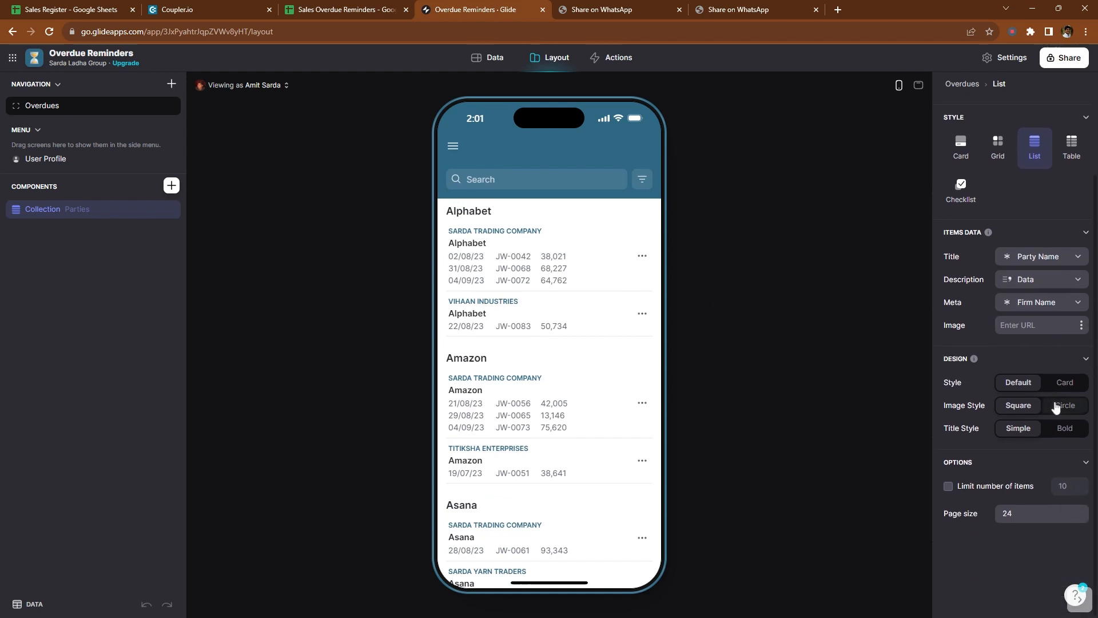
# Step: Review the Parties collection's actions and try Send WhatsApp for Sarda Trading Company's Alphabet entry in the desktop preview
pyautogui.scroll(2, 1018, 200)
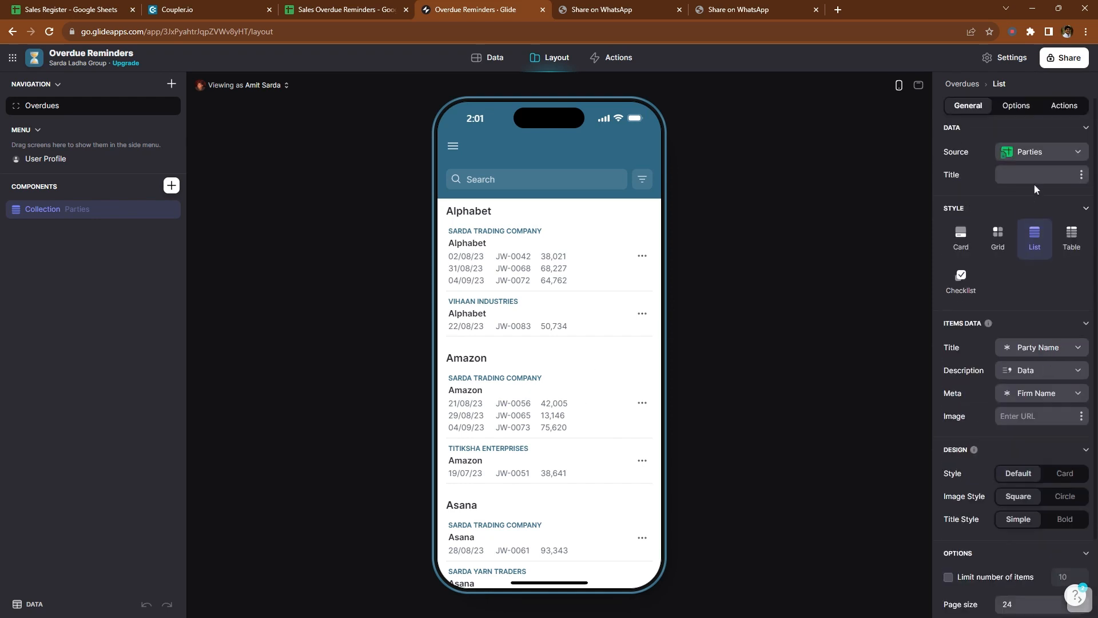
pyautogui.click(1063, 105)
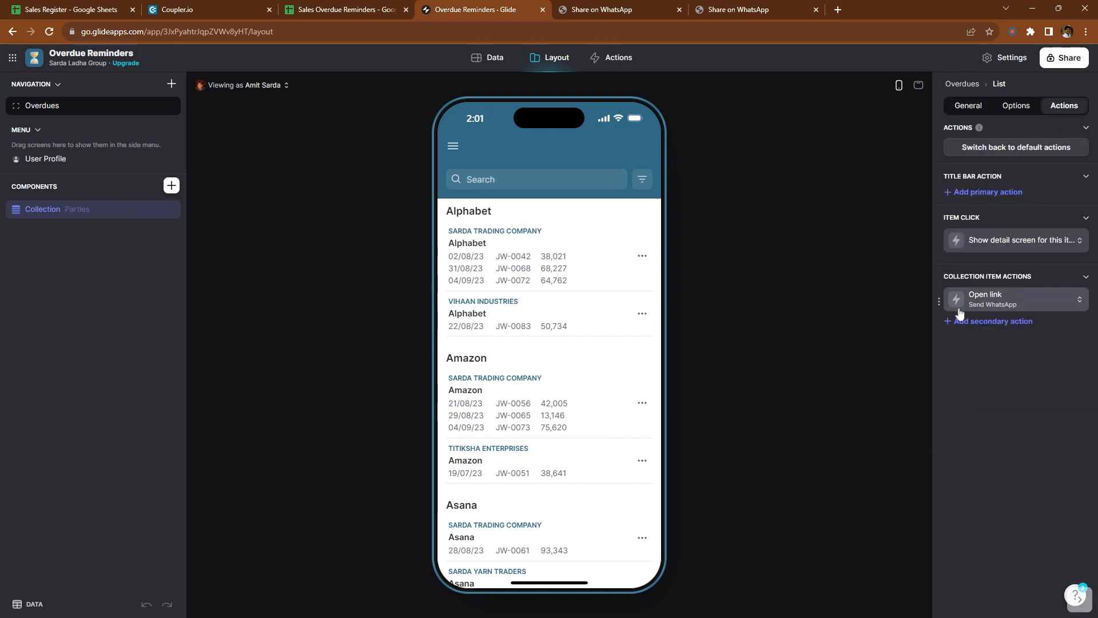
pyautogui.click(918, 85)
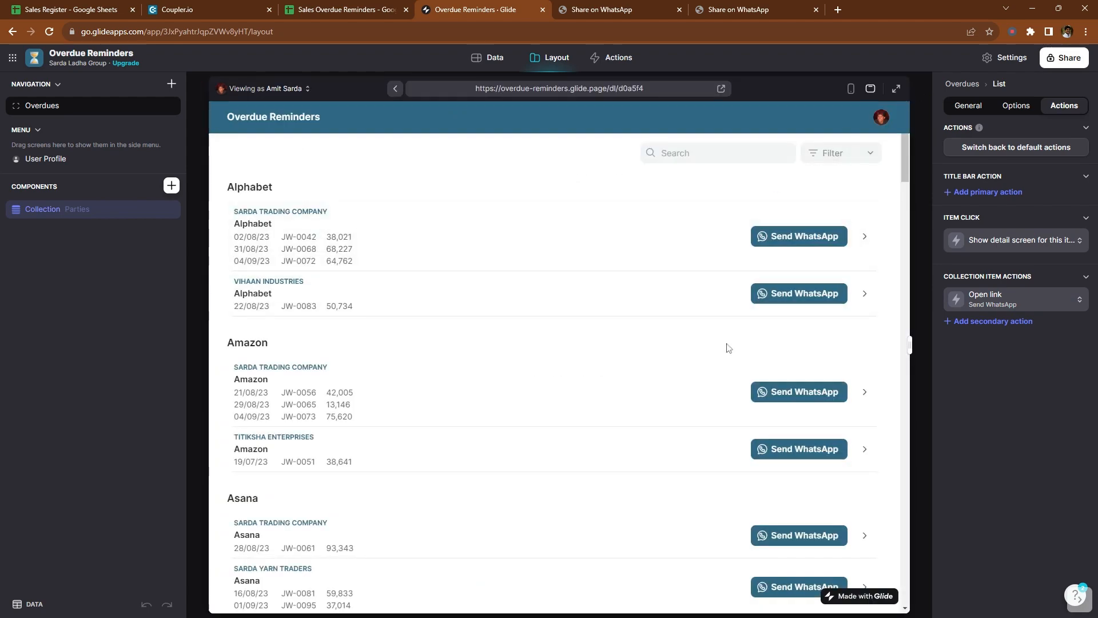
pyautogui.click(788, 245)
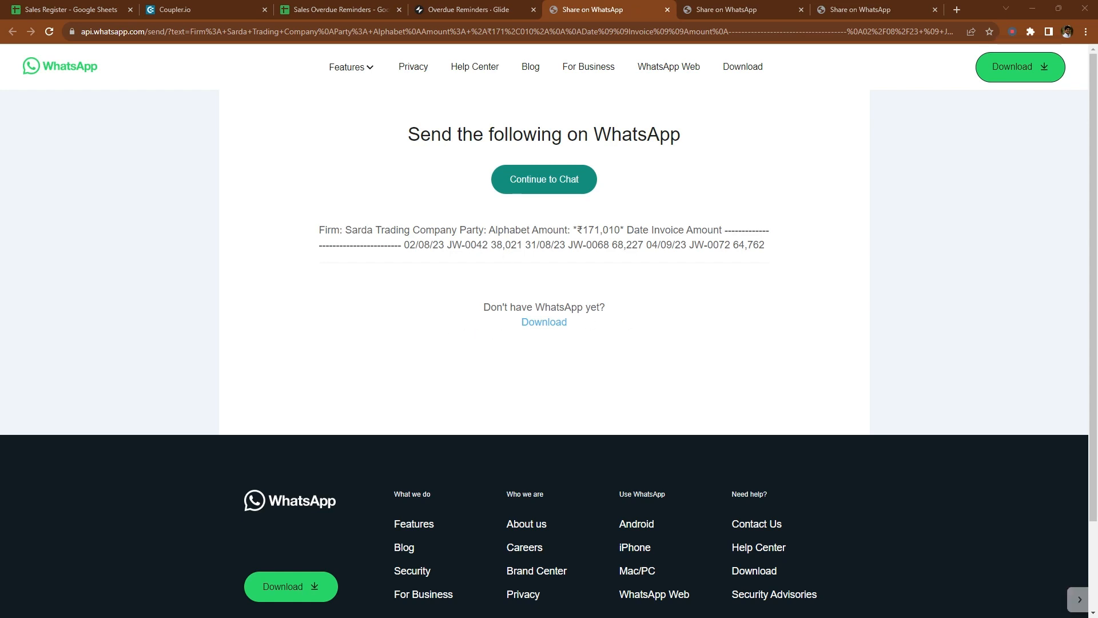
pyautogui.click(465, 9)
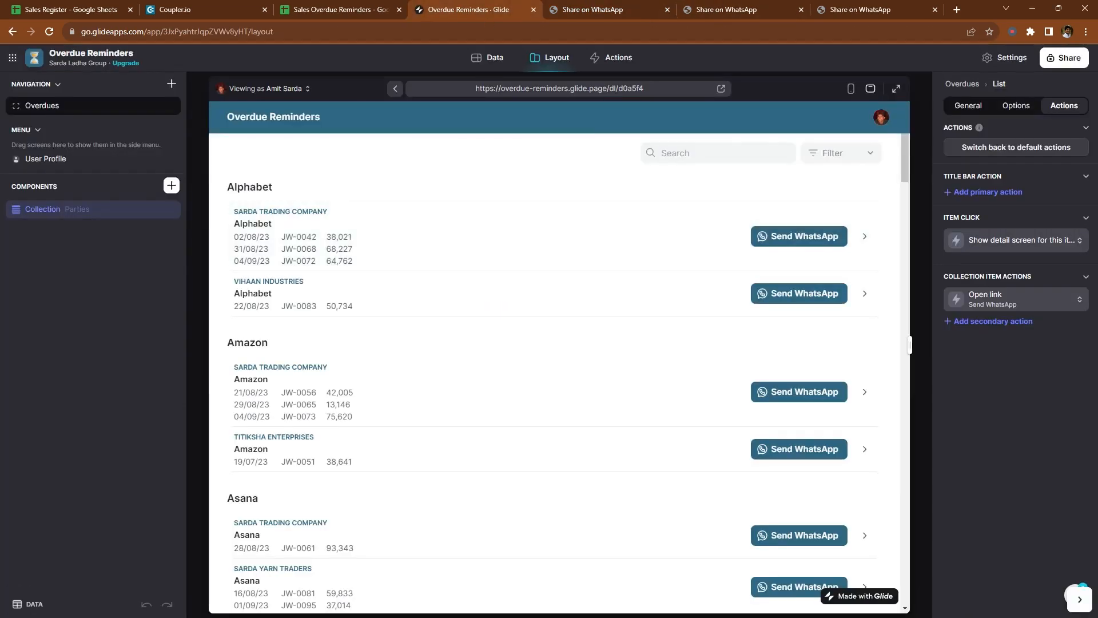
# Step: Open the detail screen of Sarda Trading Company's Alphabet entry and examine its firm and overdue fields
pyautogui.click(418, 252)
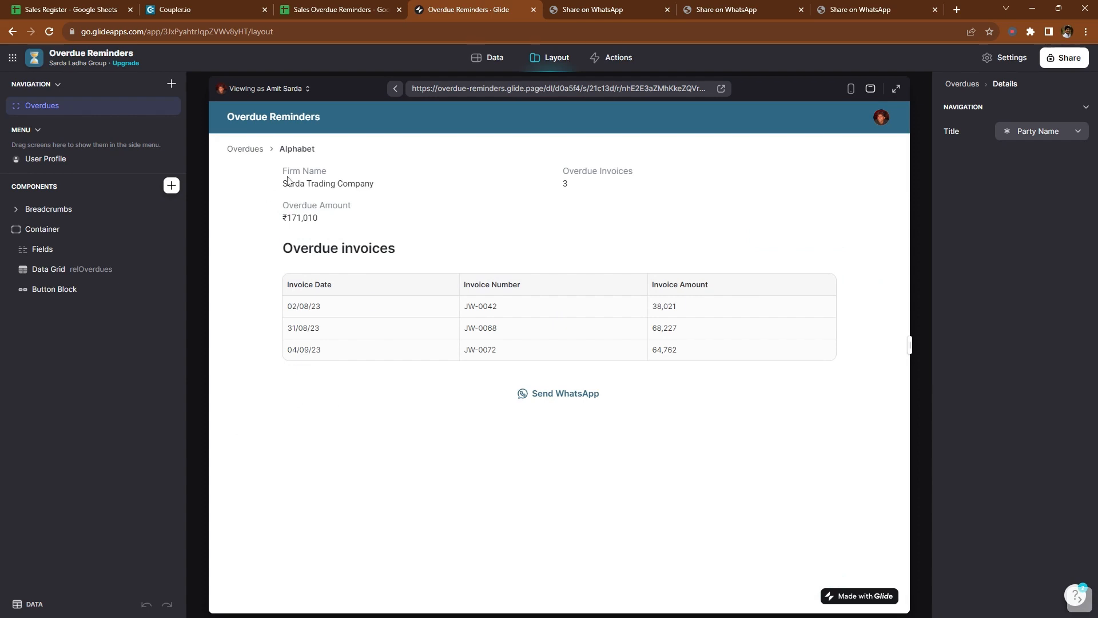
pyautogui.moveTo(281, 167); pyautogui.dragTo(709, 224)
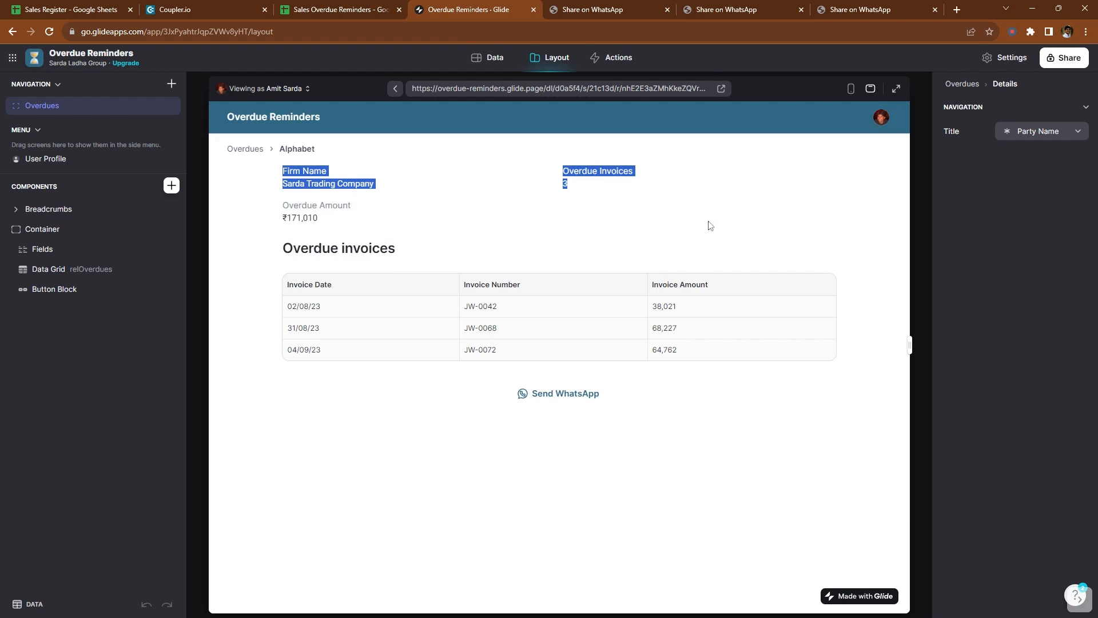
pyautogui.click(708, 225)
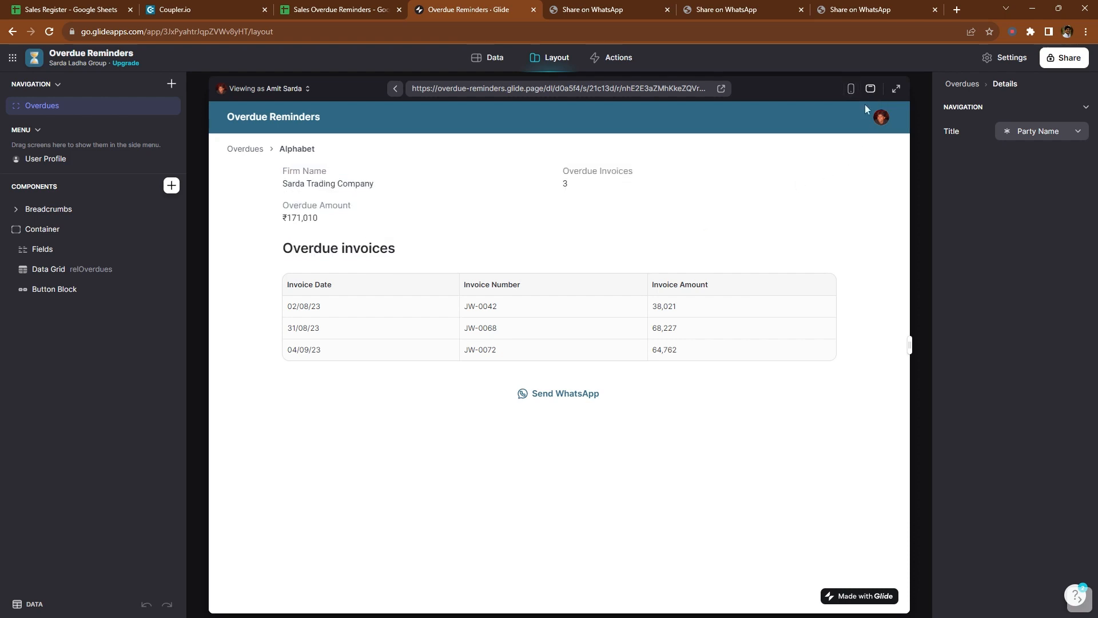
# Step: Preview the Alphabet detail screen as a phone app, try its Send WhatsApp action, and return to the Glide layout
pyautogui.click(850, 88)
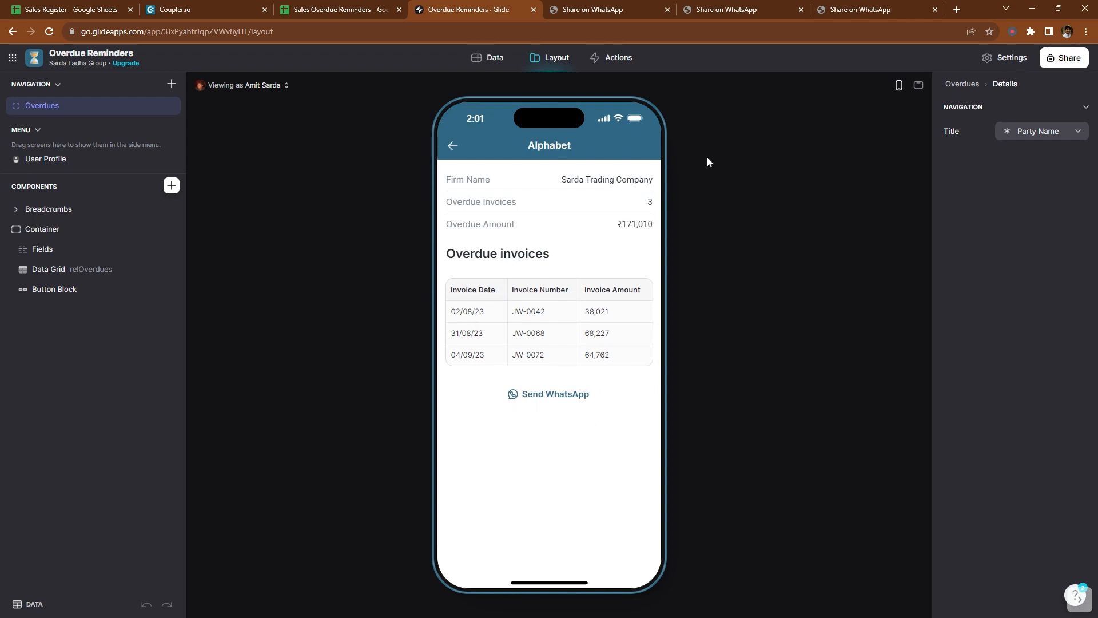
pyautogui.click(545, 394)
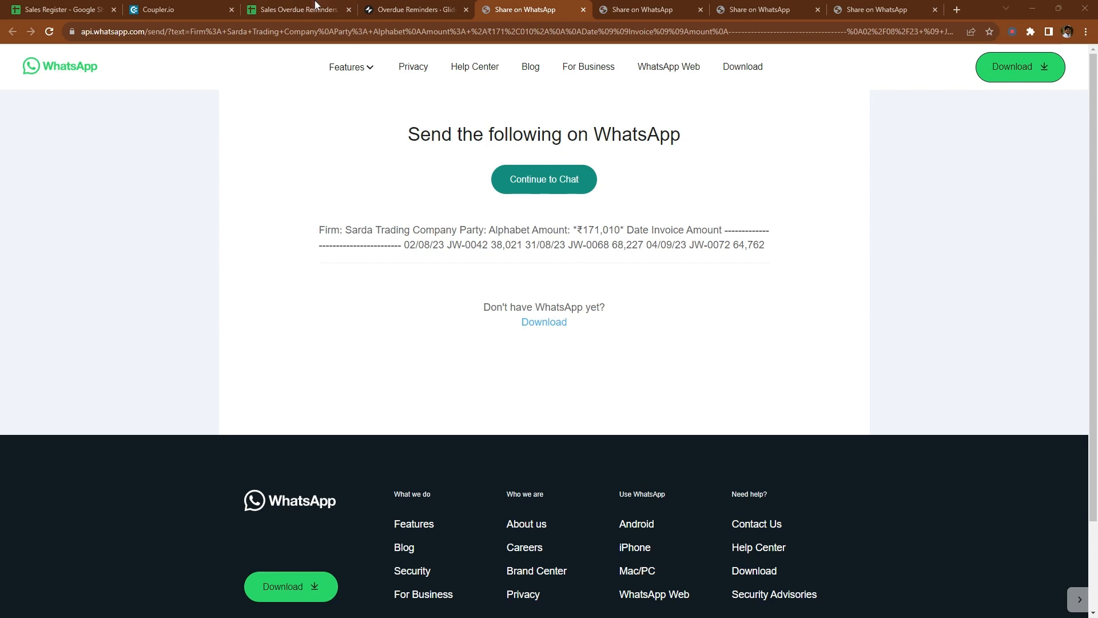
pyautogui.click(401, 10)
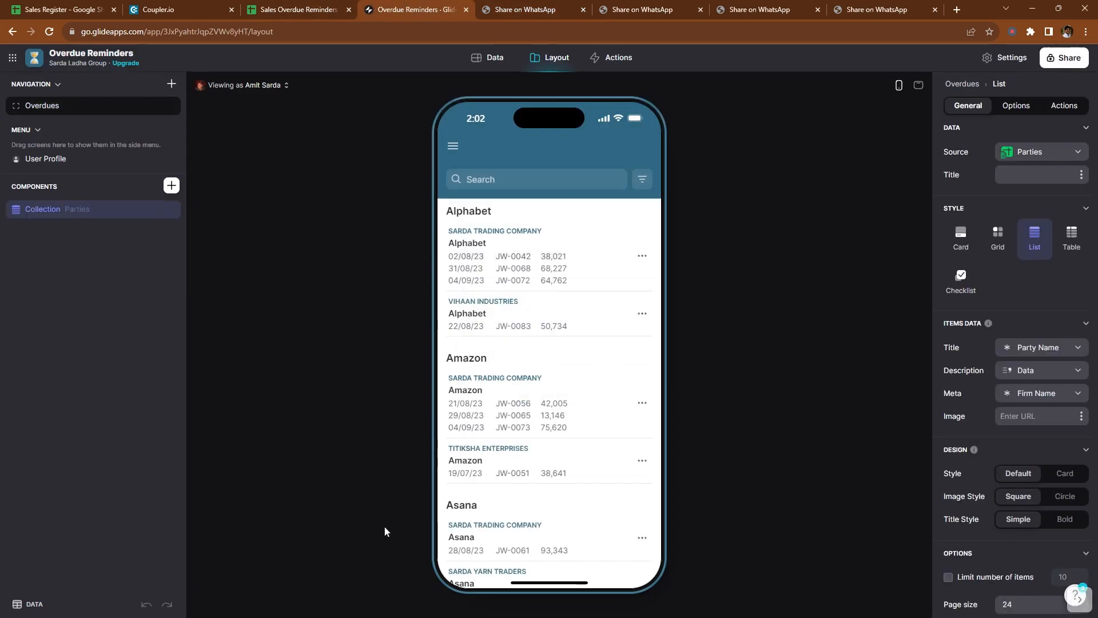
pyautogui.click(289, 512)
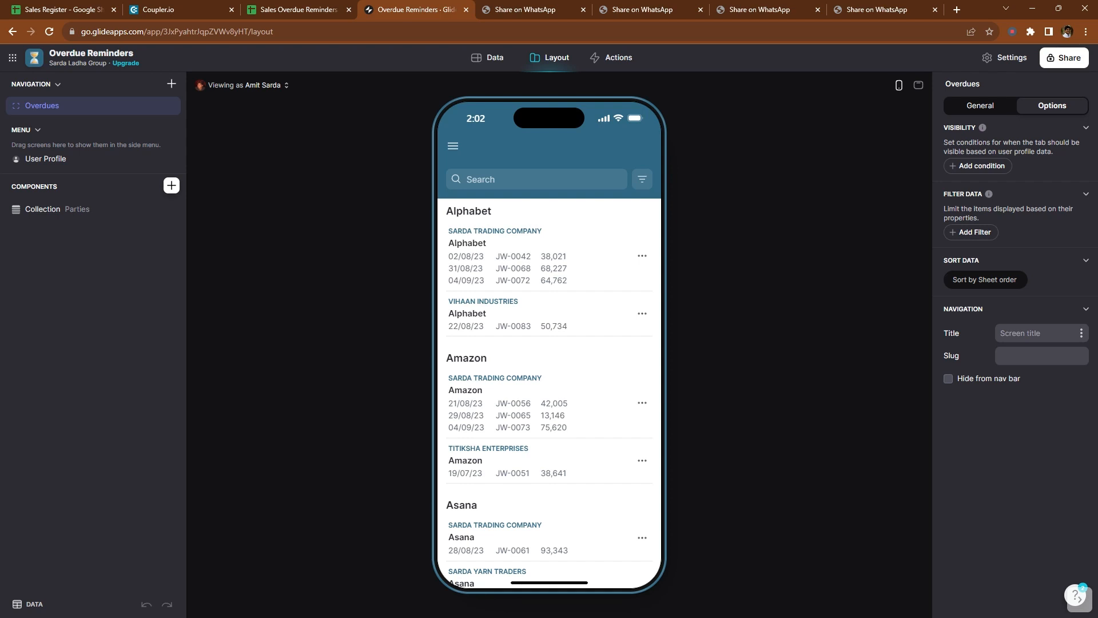
# Step: Switch to Coupler.io and check the automatic refresh schedule in the importer's Manage data stage
pyautogui.click(127, 10)
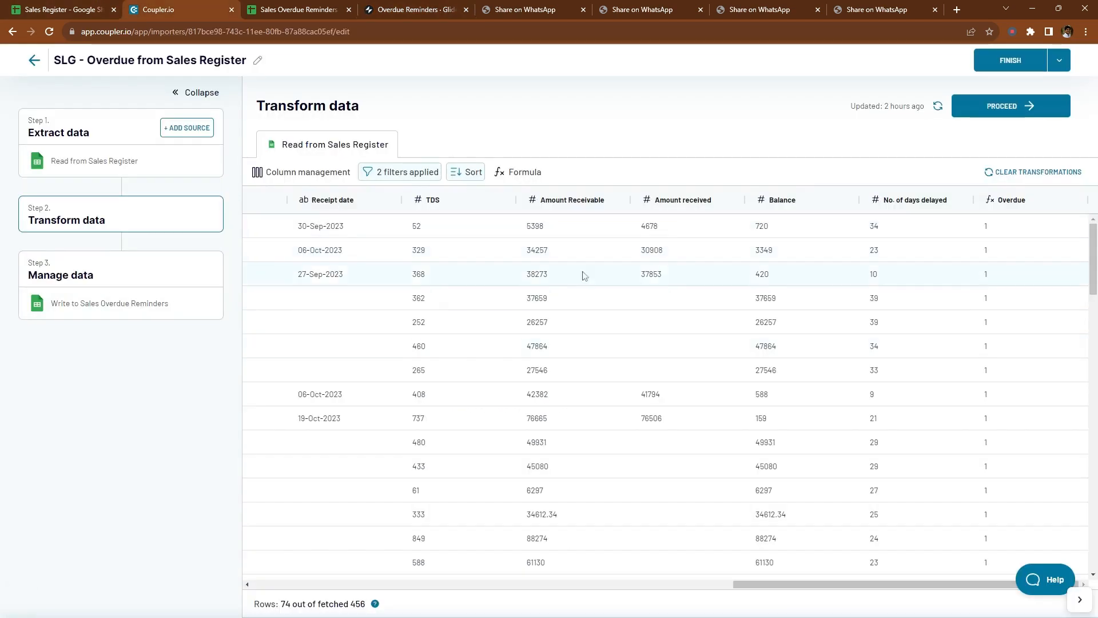
pyautogui.scroll(-12, 589, 277)
pyautogui.click(122, 275)
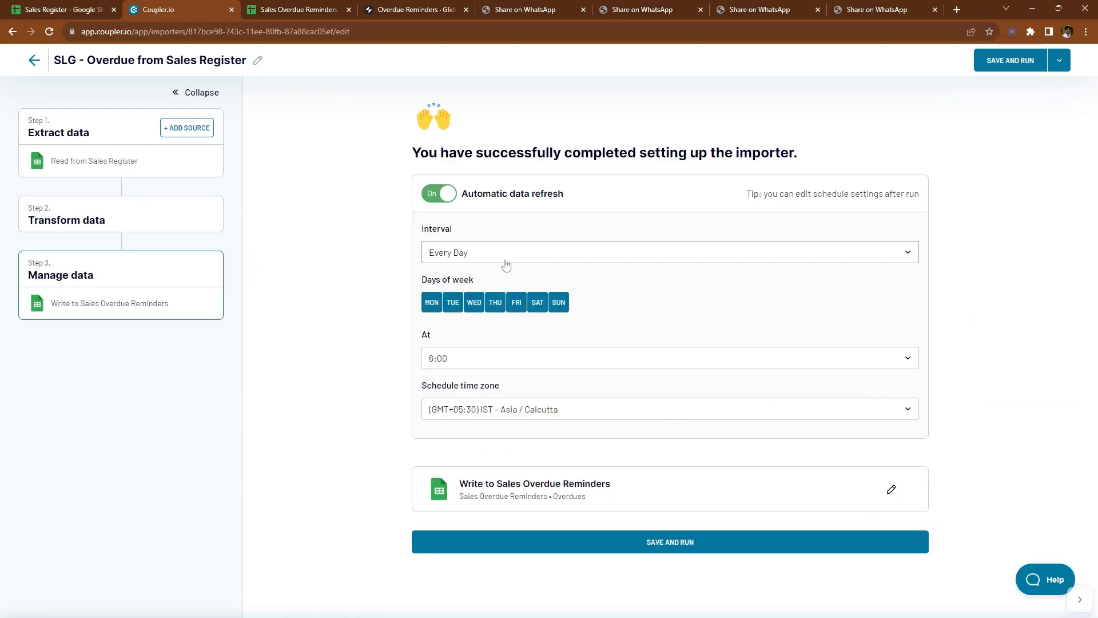